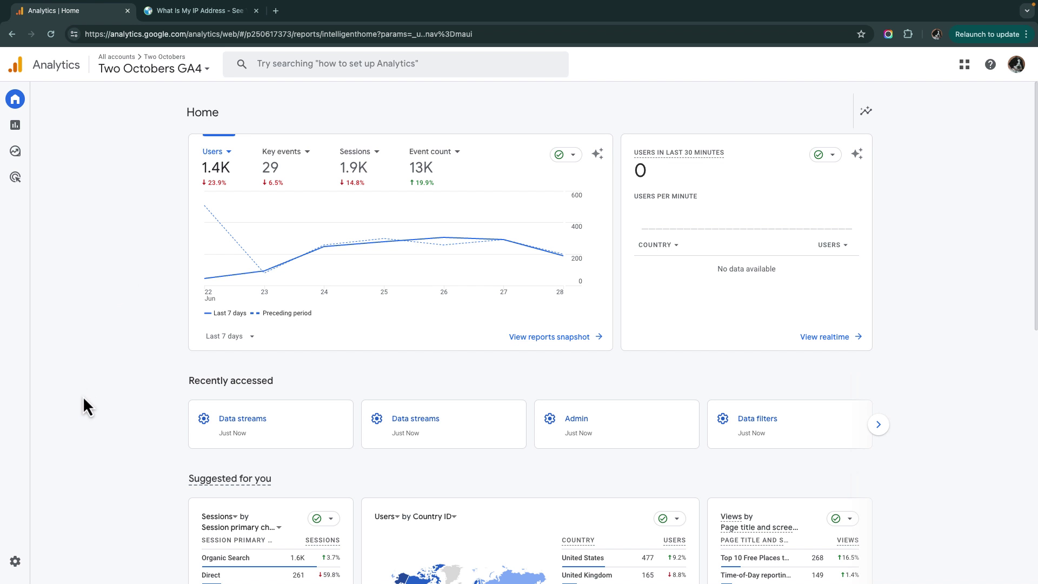
Open a new internal traffic rule form in the twooctobers.com stream's Google tag settings.
left_click(17, 562)
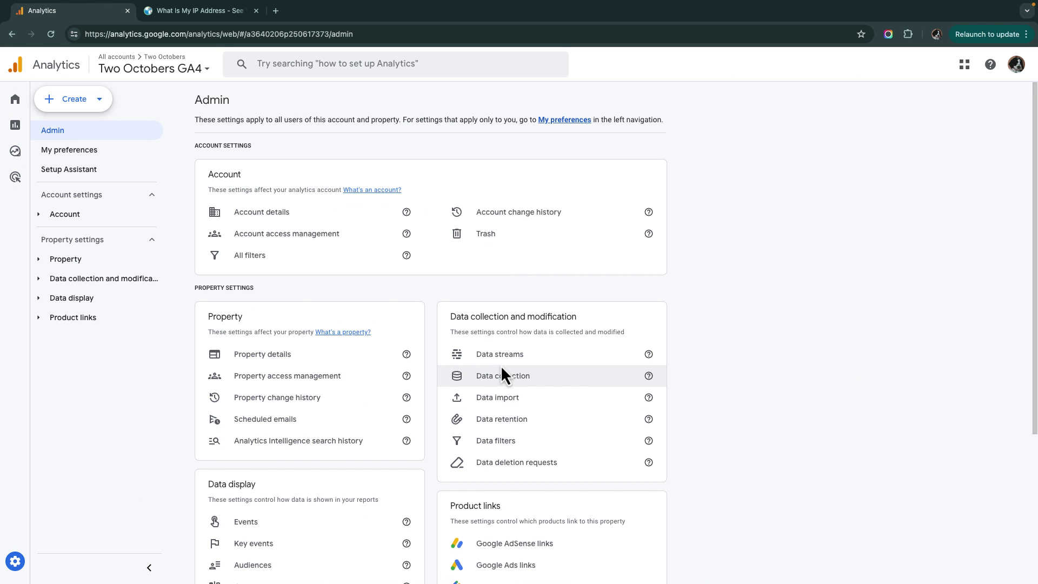
left_click(503, 357)
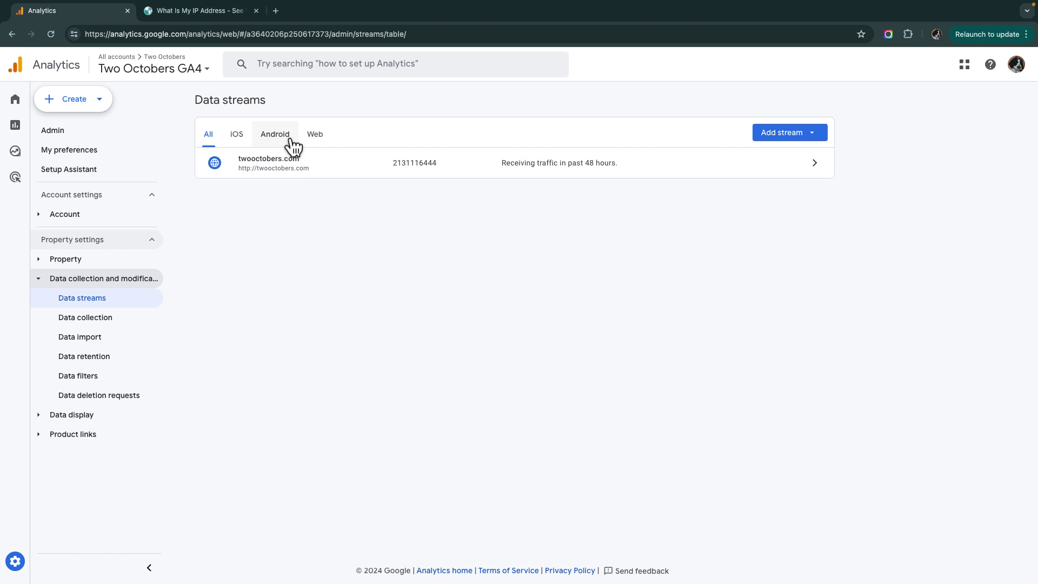
left_click(285, 162)
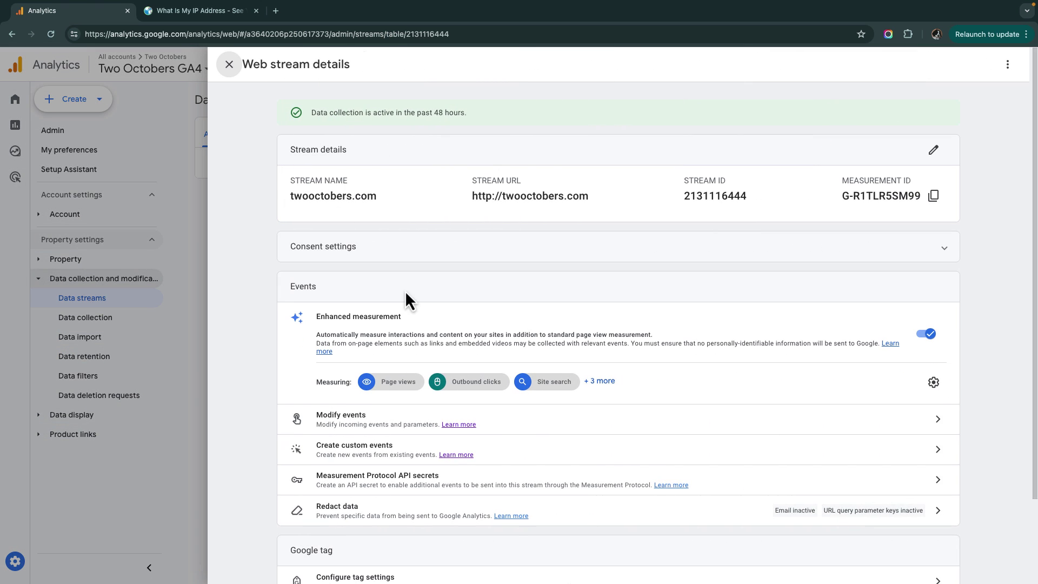
scroll(446, 361, "down", 2)
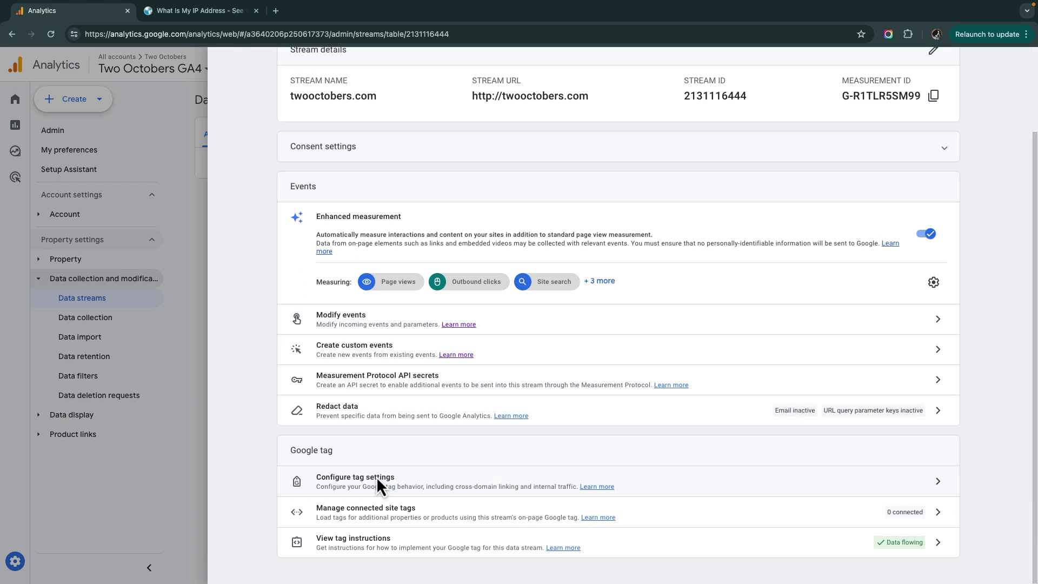
left_click(376, 477)
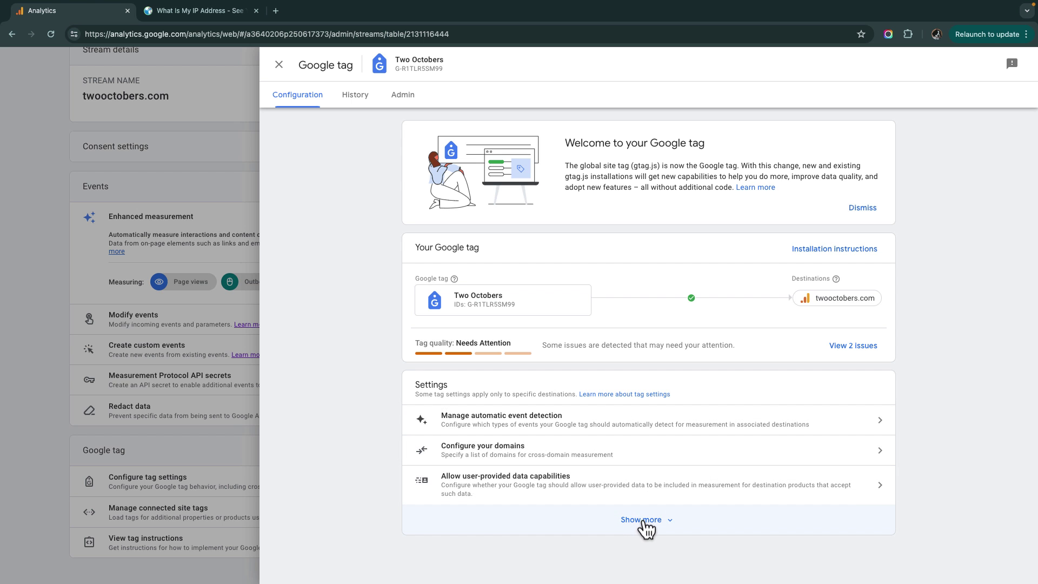
left_click(645, 522)
scroll(643, 530, "down", 3)
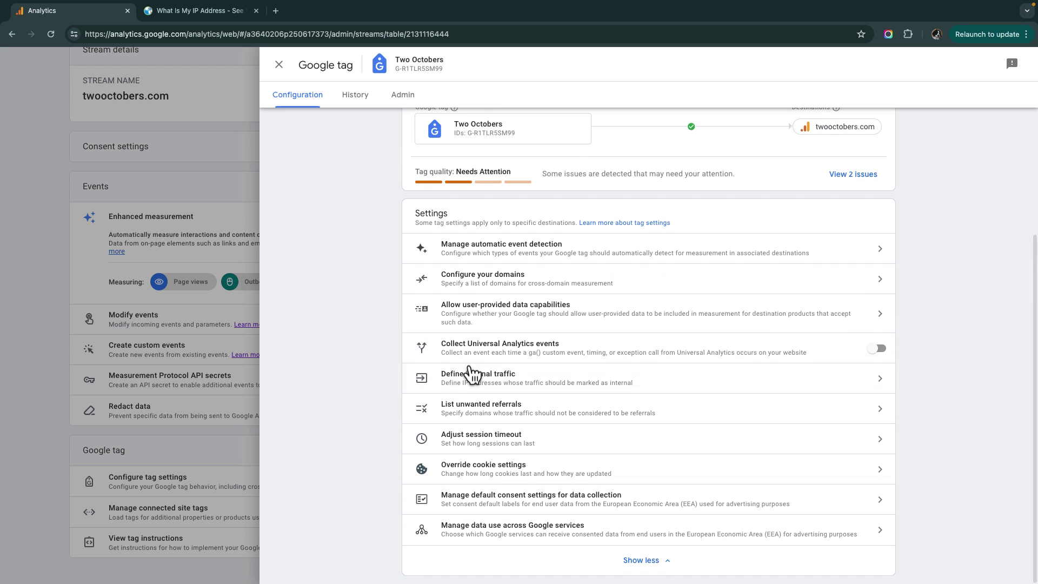
left_click(478, 378)
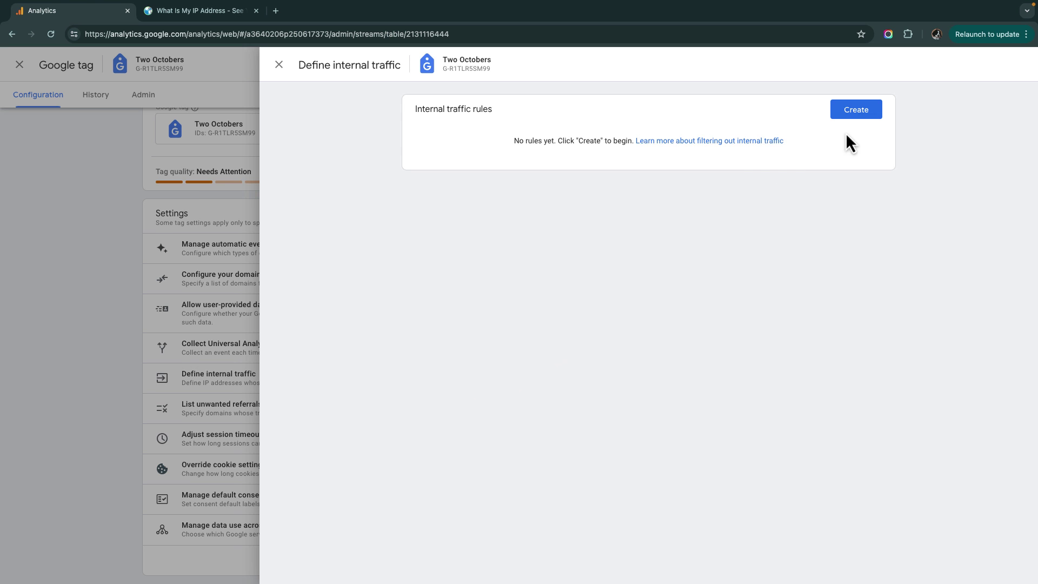
left_click(853, 114)
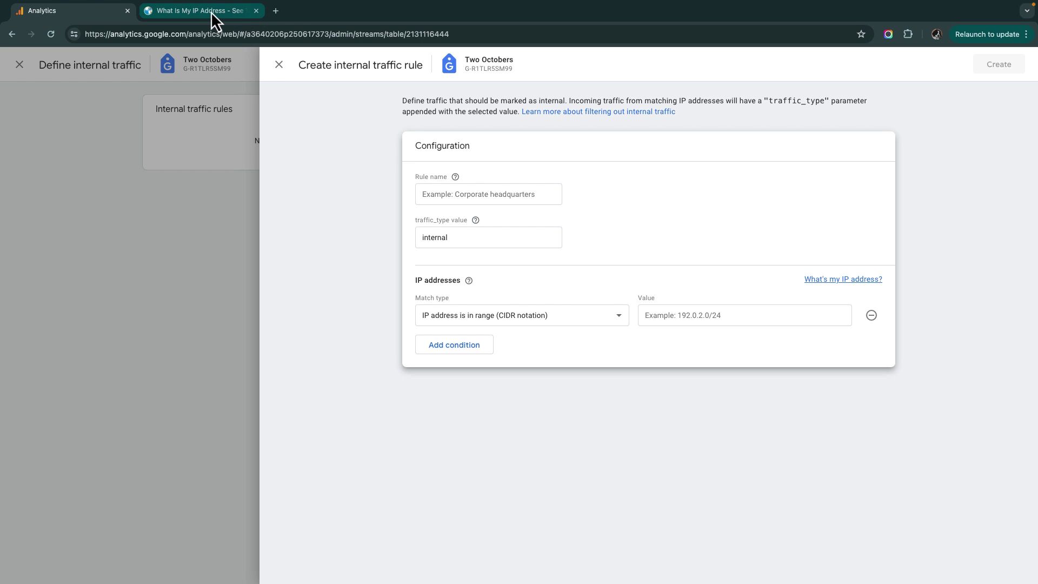
Find this computer's public IPv4 address on whatismyipaddress.com via a Google search, and select it.
left_click(275, 12)
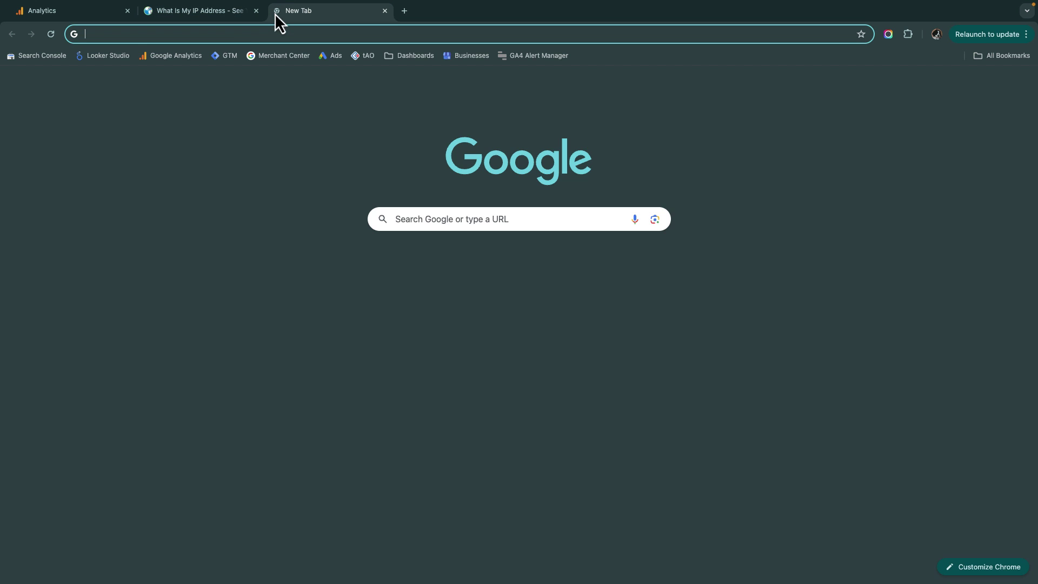
left_click(247, 35)
type("what i")
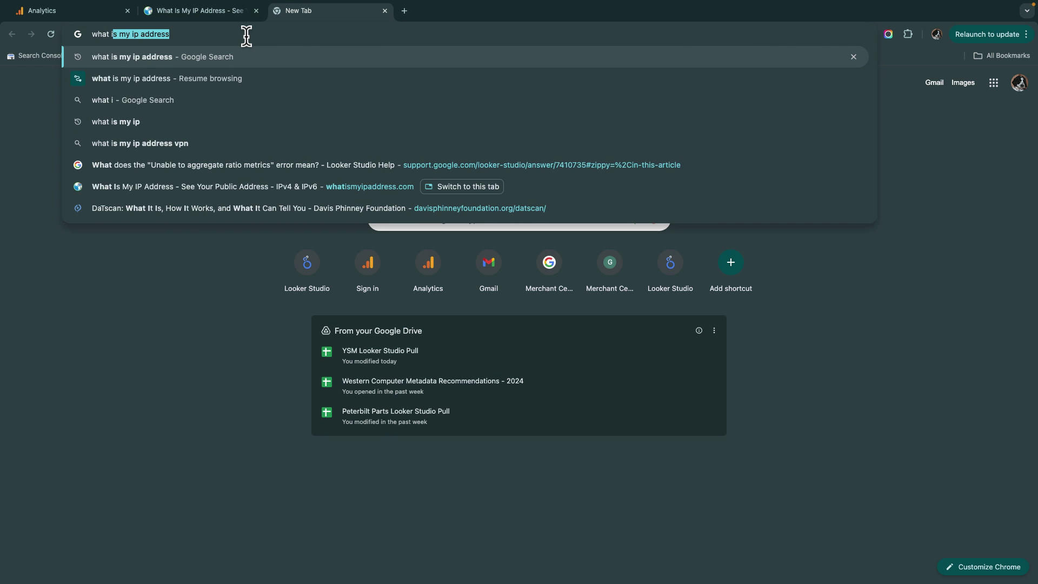
type("s my ip address")
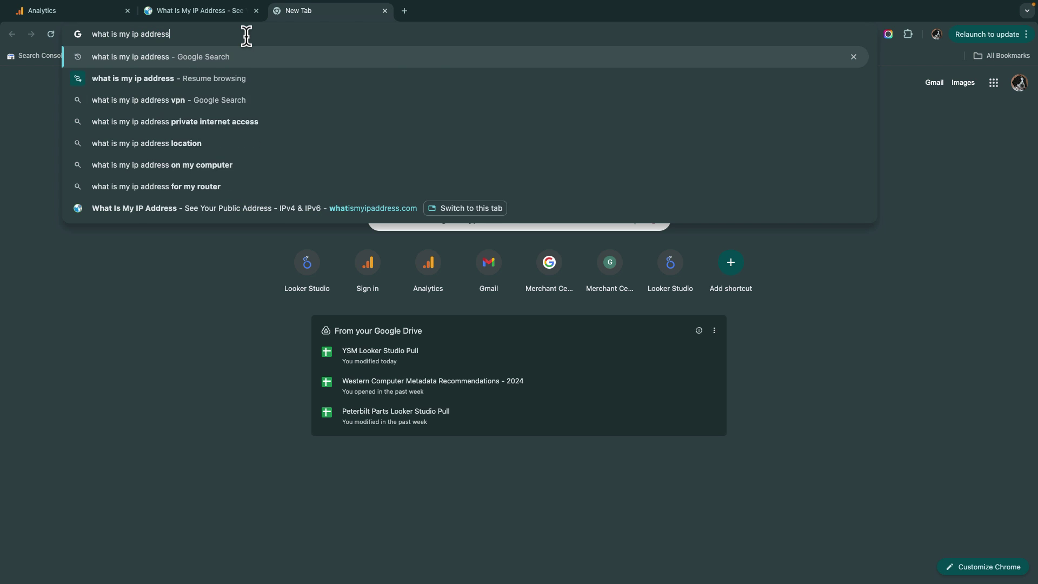
key("Return")
left_click(268, 201)
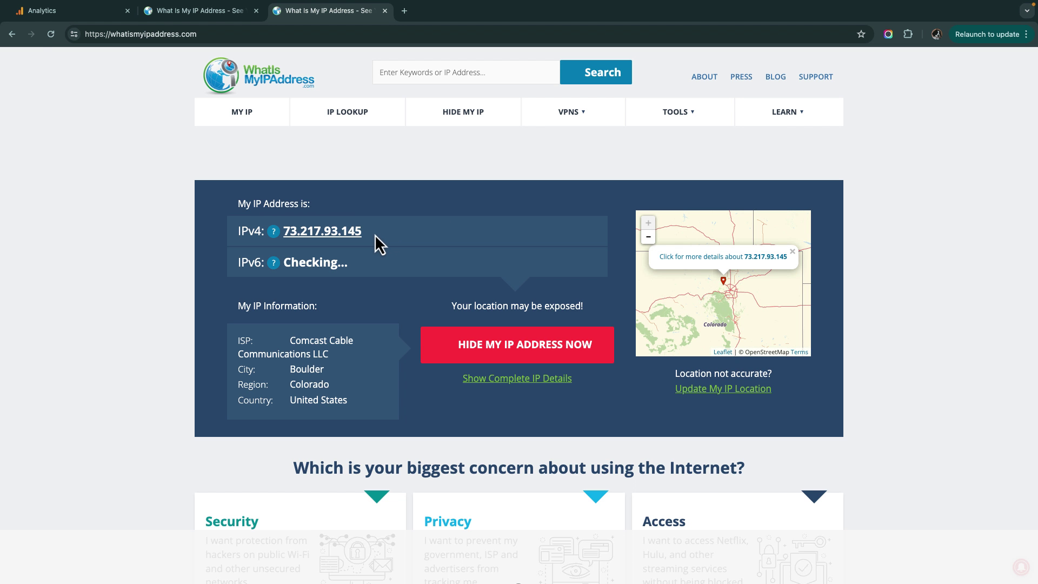
left_click_drag(374, 235, 283, 238)
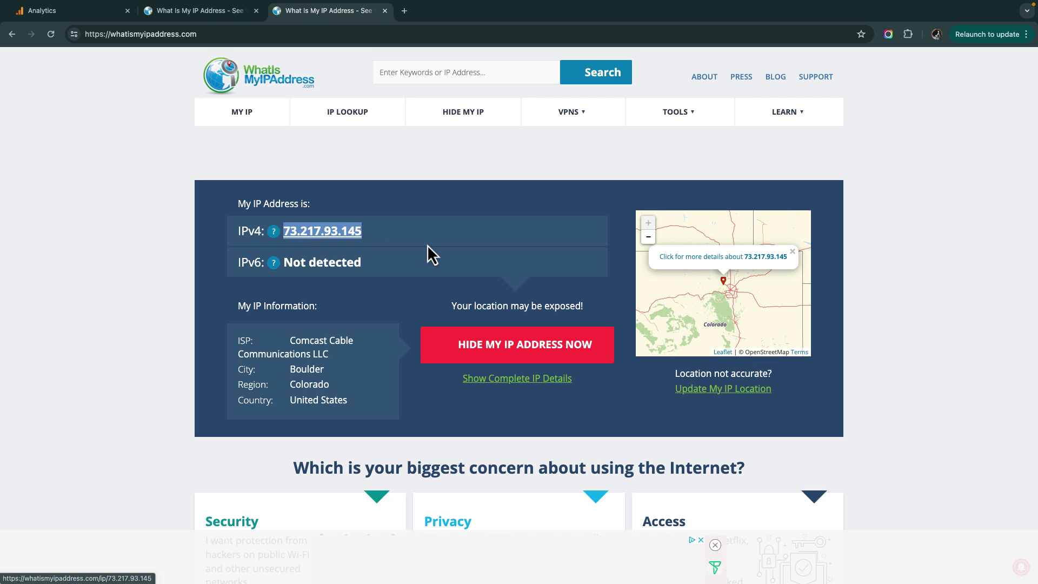
Paste the public IP into the rule's Value field, keeping the IP range (CIDR) match type.
left_click(78, 13)
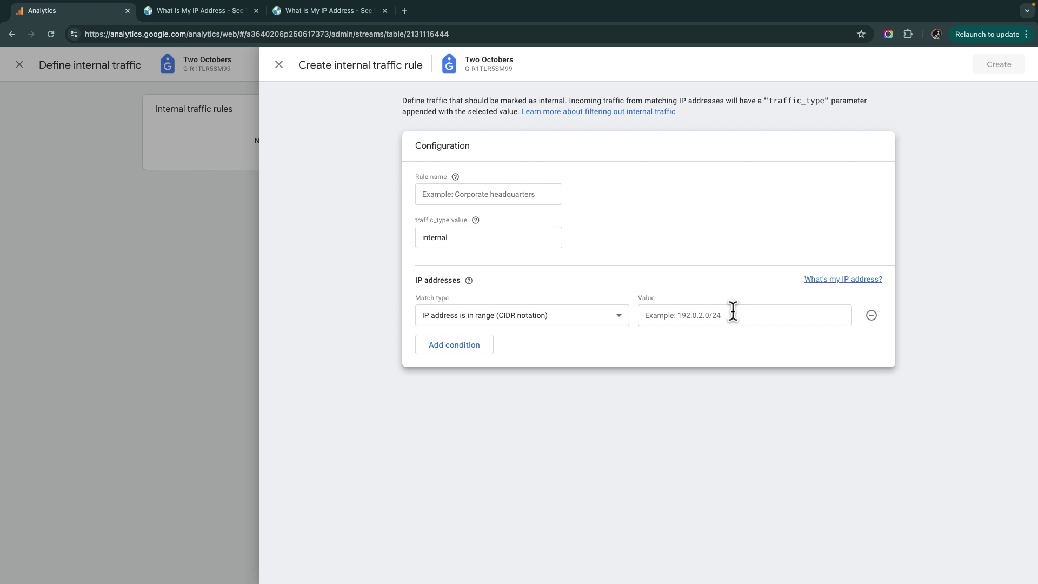
left_click(802, 314)
type("73.217.93.145")
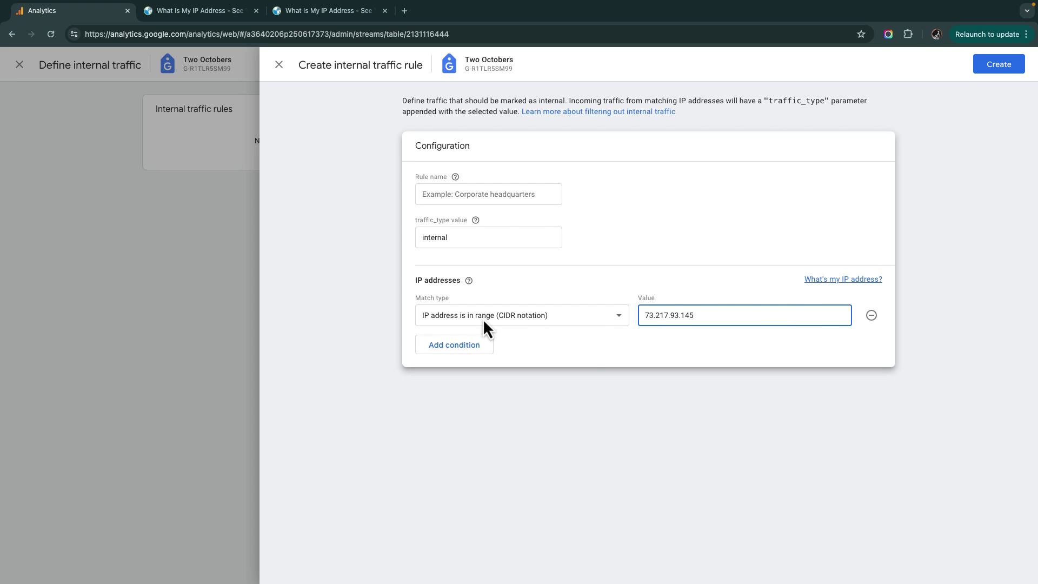
left_click(582, 316)
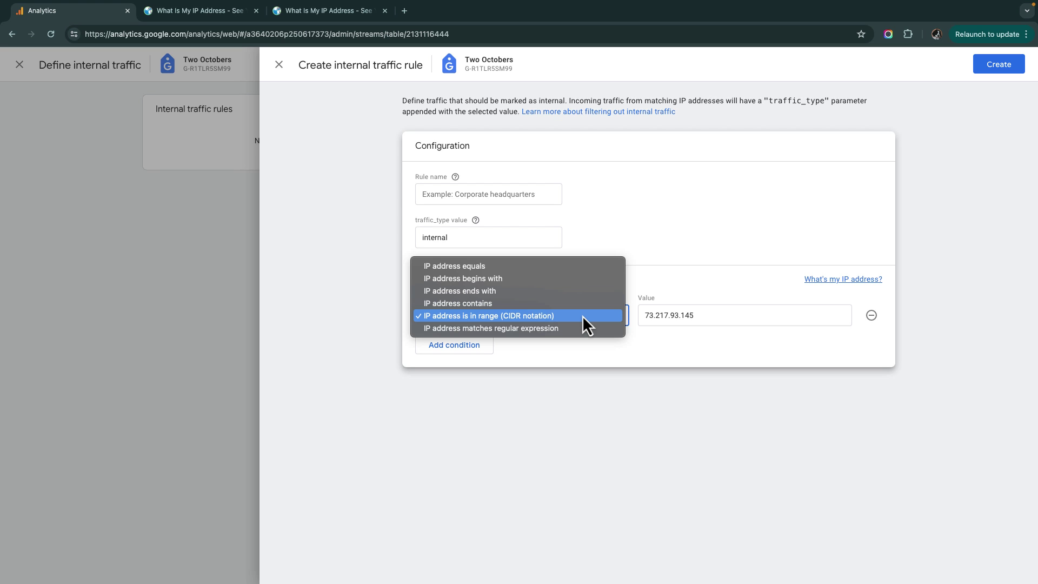
left_click(714, 208)
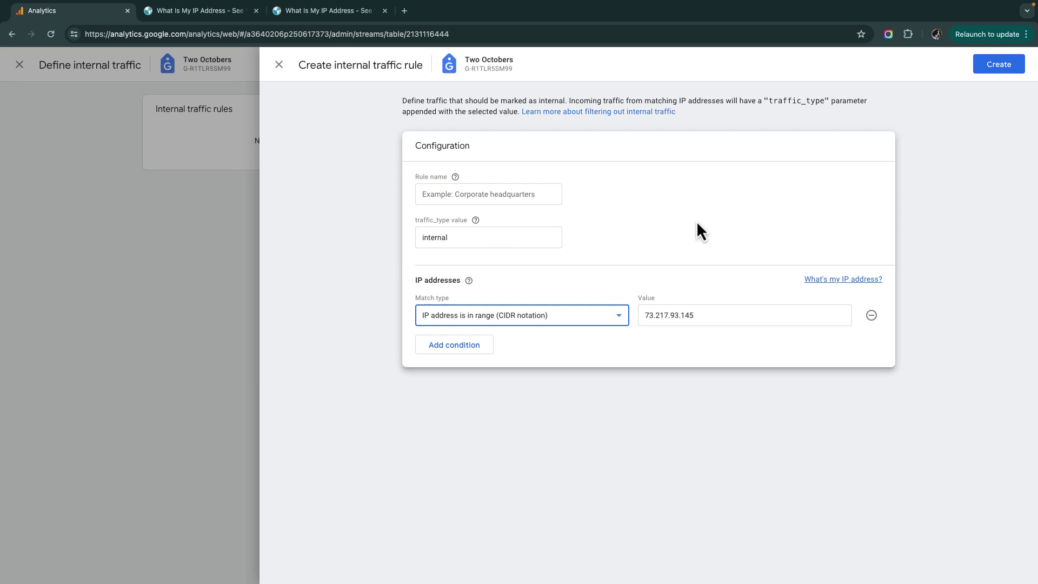
left_click_drag(680, 316, 710, 315)
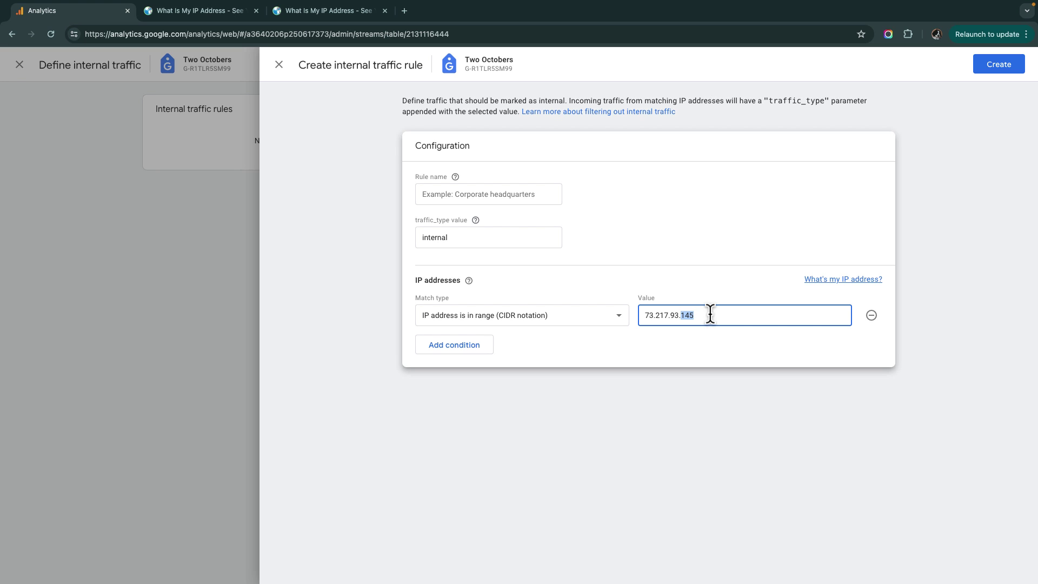
Replace the IP's last octet with 0/24, then go back to the IP lookup page.
type("0/24")
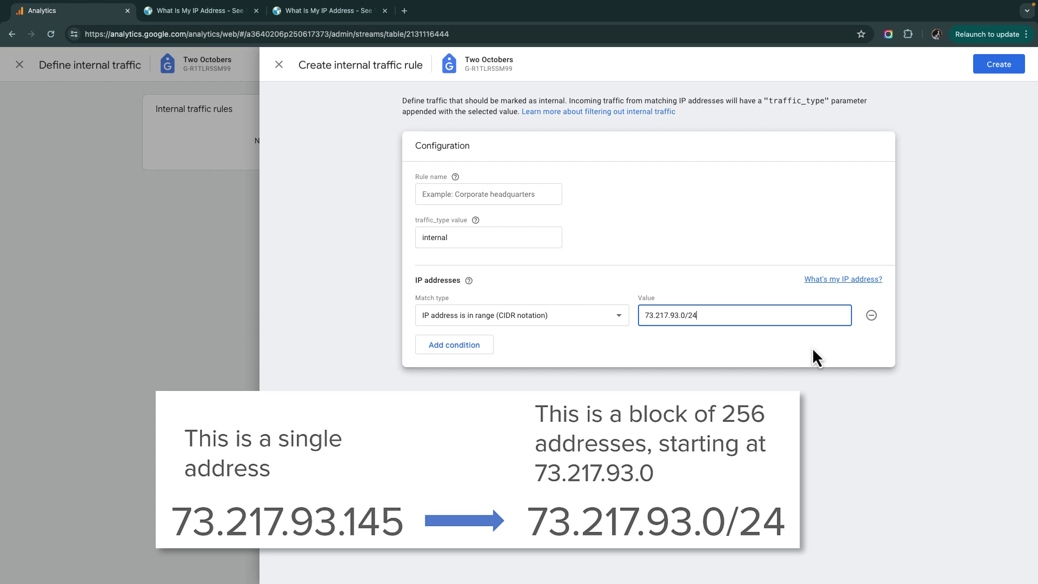
left_click(314, 12)
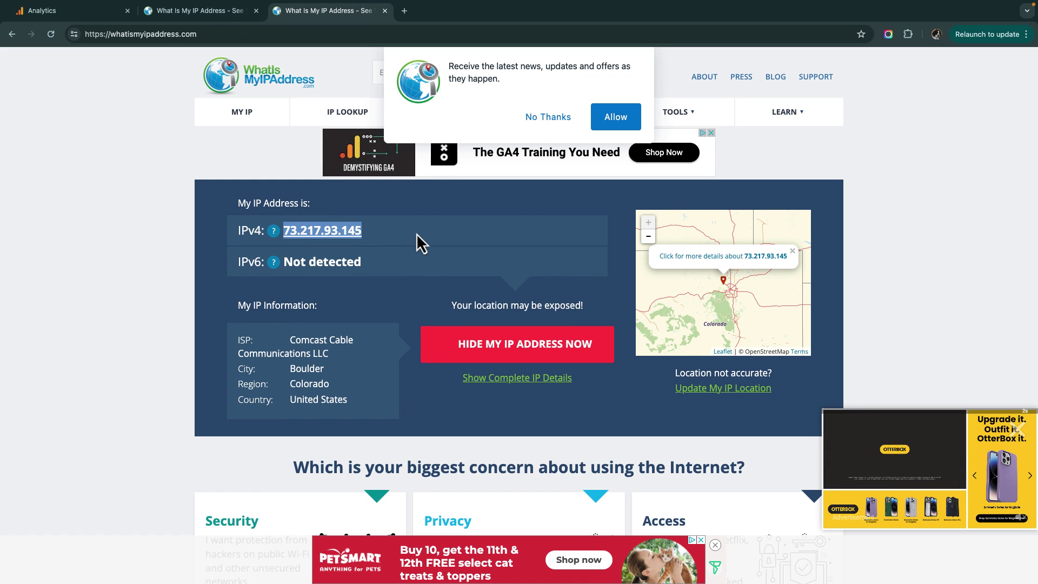
Return to the Analytics tab showing the internal traffic rule form.
left_click(79, 12)
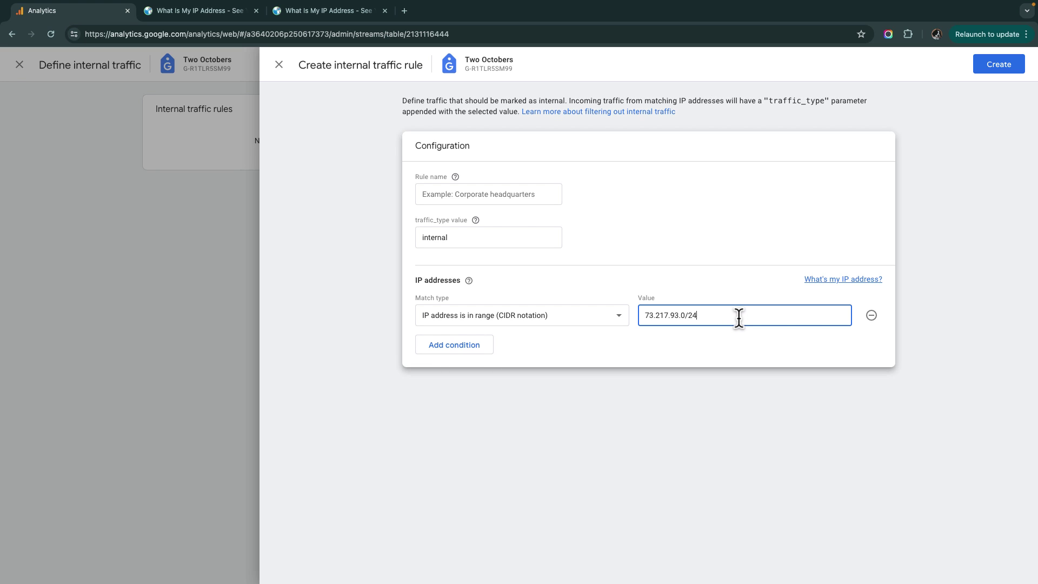
Change the traffic_type value to internal_nico and reuse internal_nico as the rule name.
left_click(486, 239)
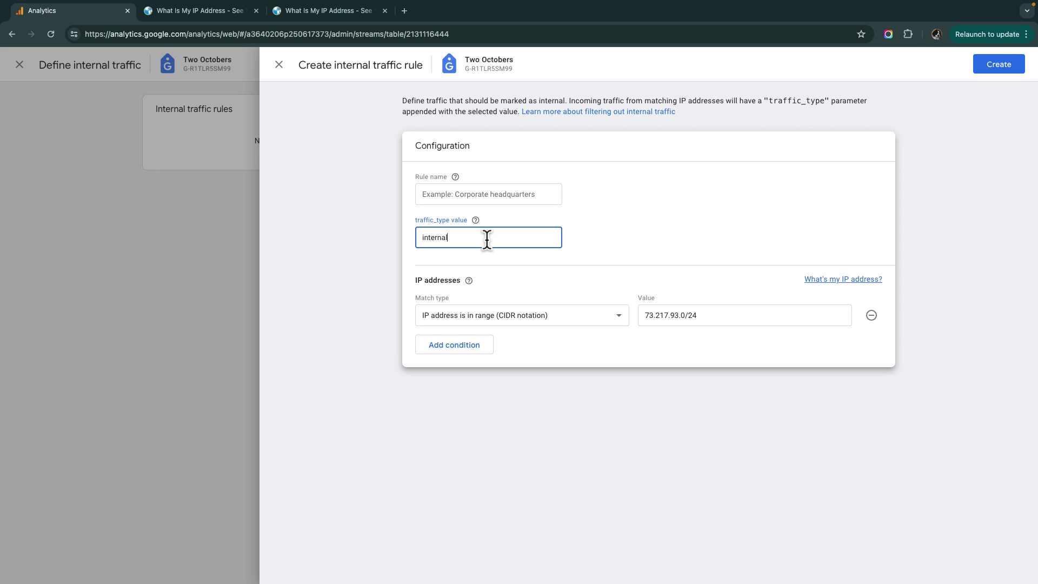
type("_nico")
double_click(473, 234)
key("ctrl+c")
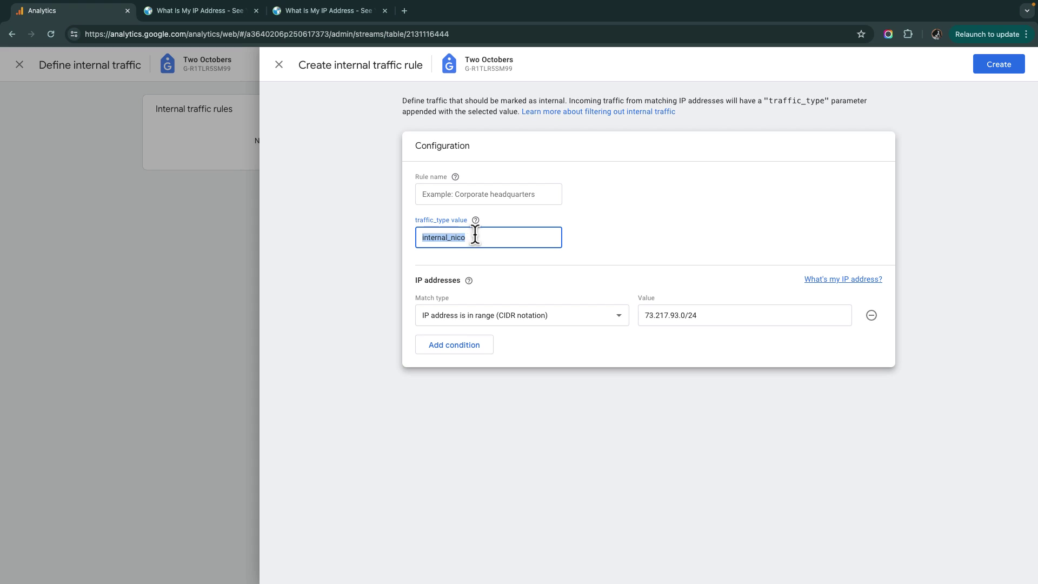
left_click(498, 195)
key("ctrl+v")
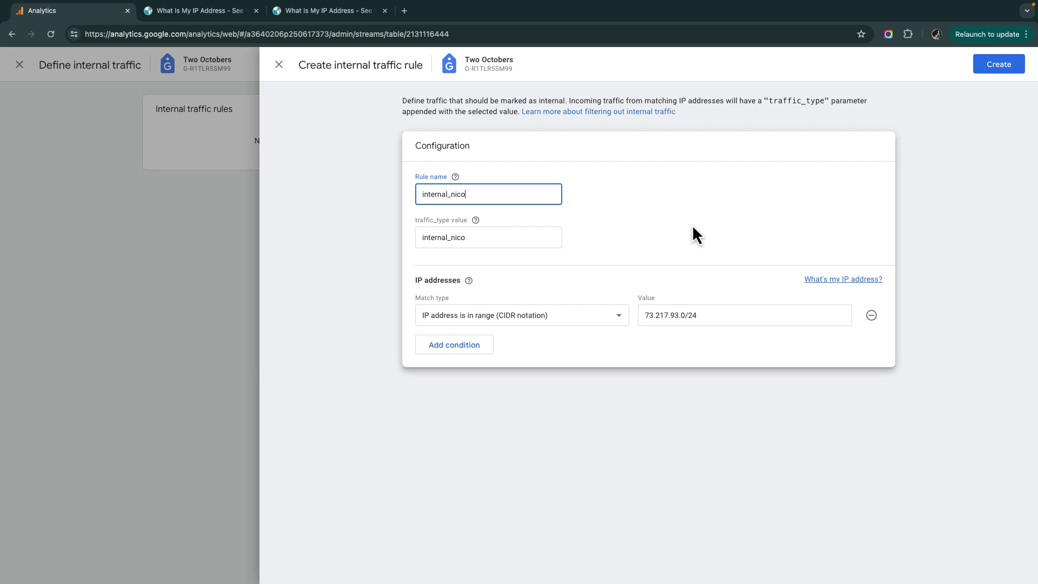
left_click(482, 236)
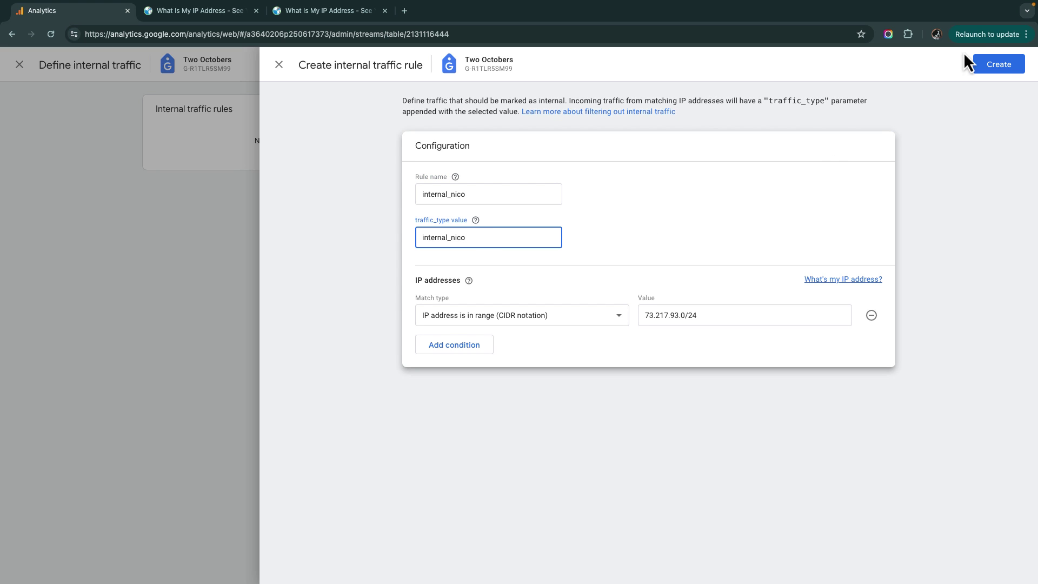
Save the internal_nico traffic rule and close the tag and stream panels.
left_click(998, 65)
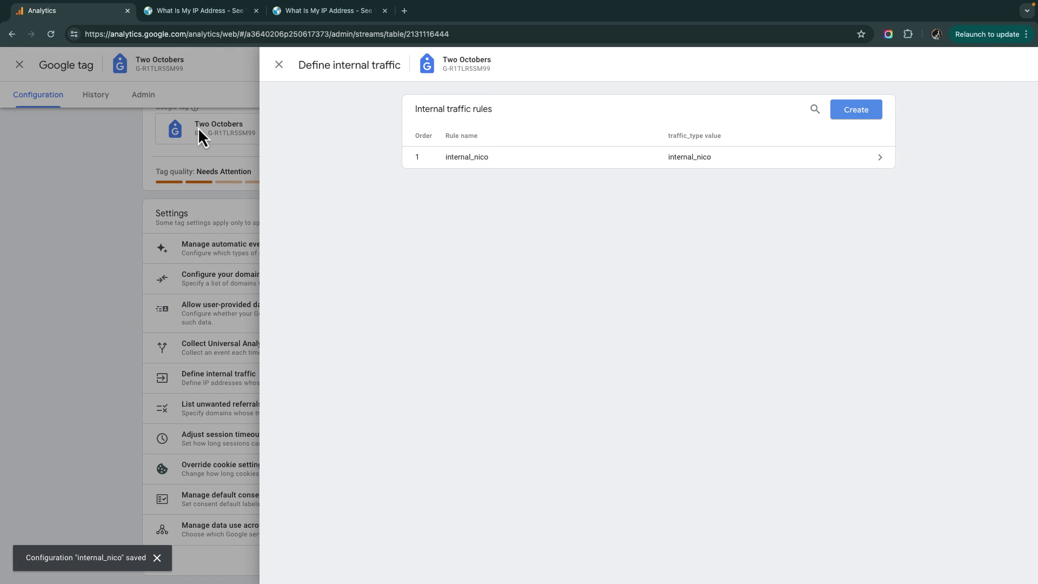
left_click(278, 65)
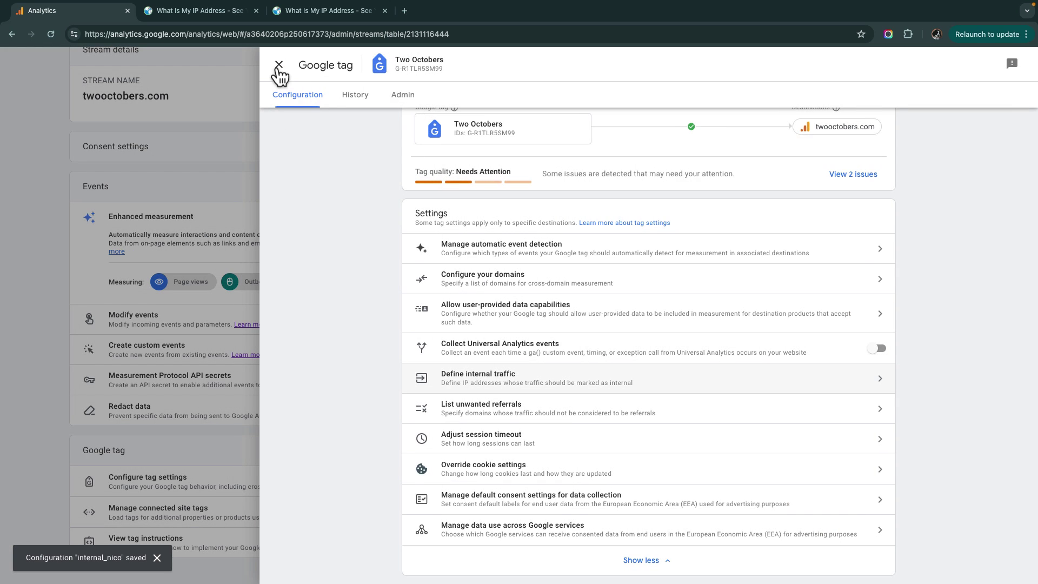
left_click(280, 65)
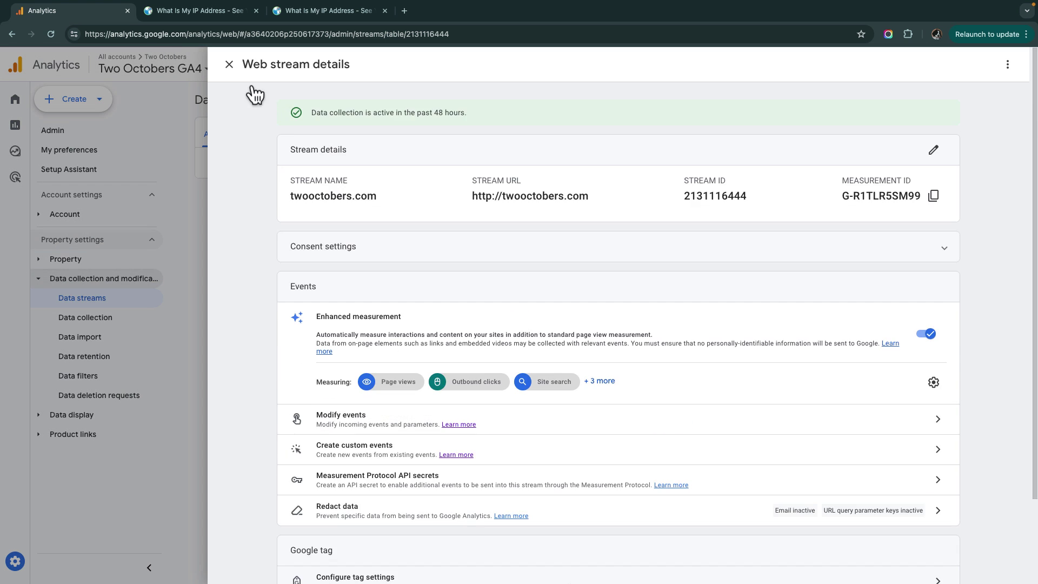
left_click(229, 64)
Go to the property's Data filters page and start a new data filter.
left_click(99, 298)
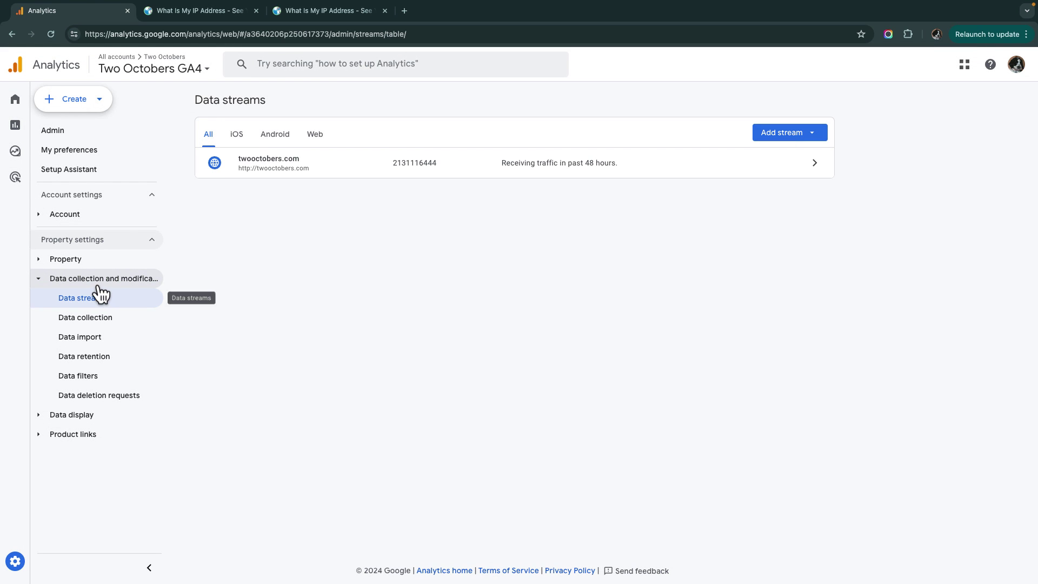
left_click(84, 378)
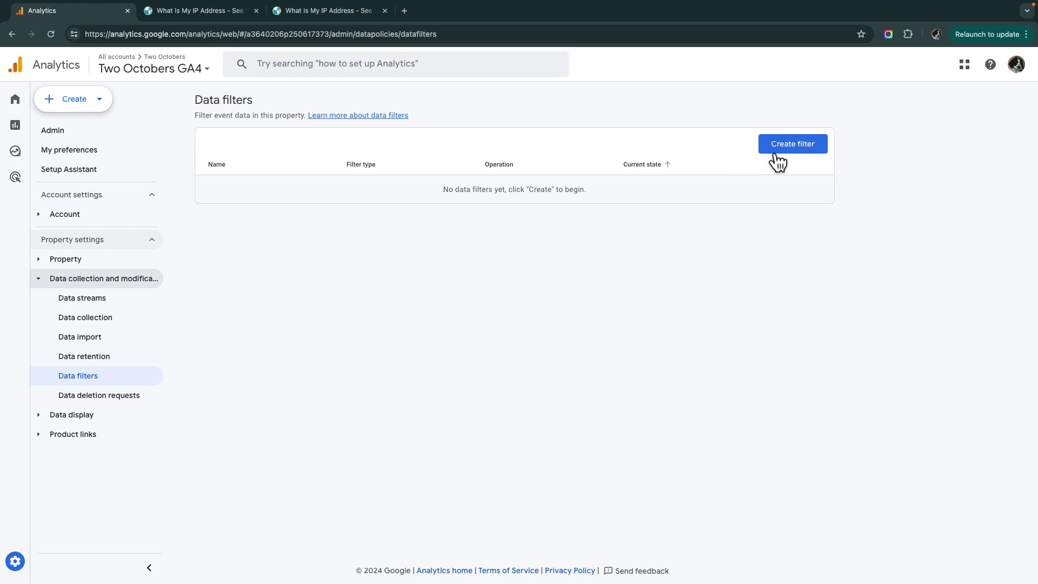
left_click(792, 145)
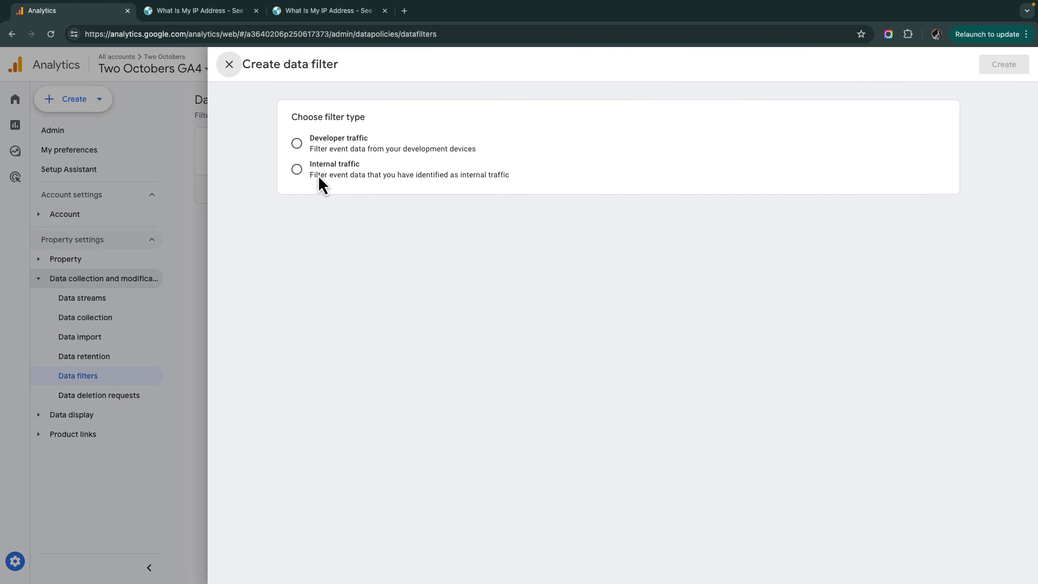
Define an Internal traffic filter named internal_nico with parameter value internal_nico.
left_click(296, 170)
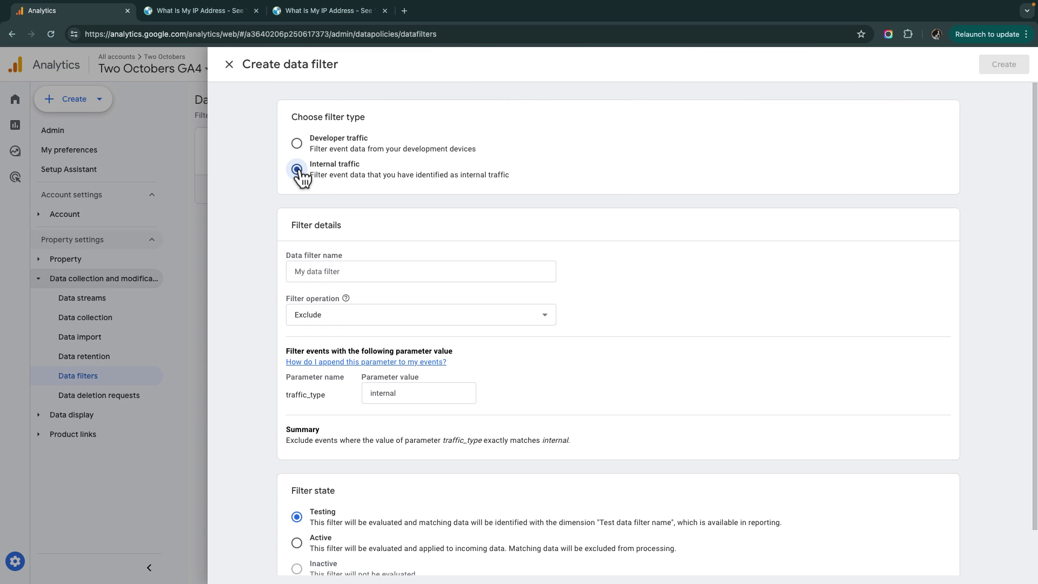
left_click(378, 268)
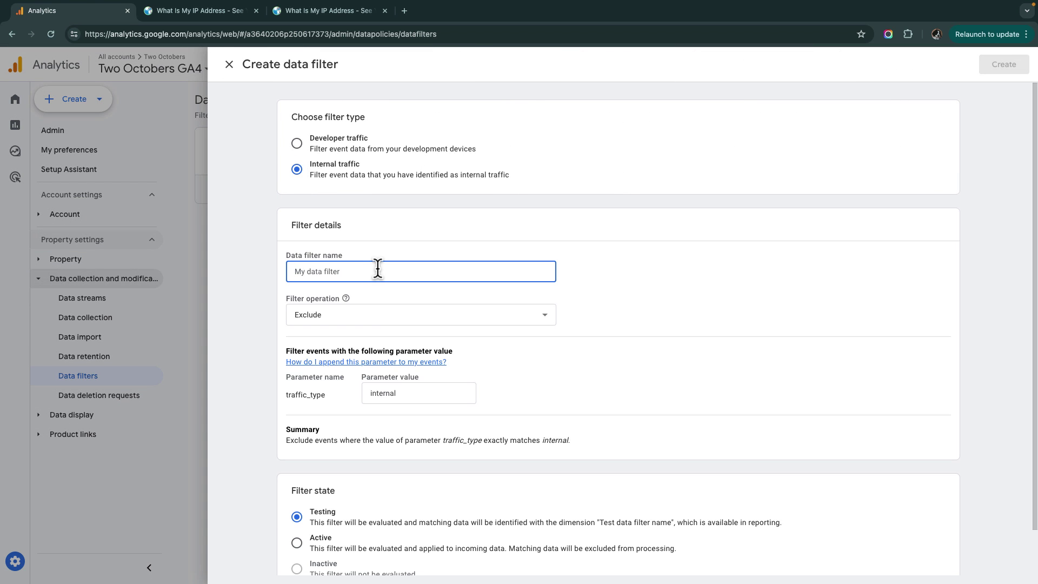
type("interna")
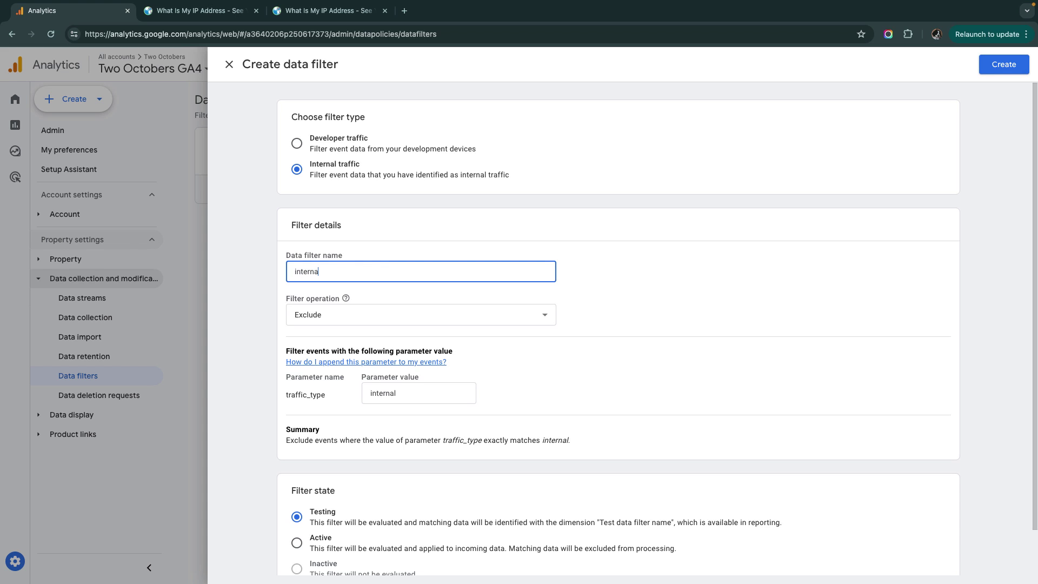
type("l_nico")
double_click(359, 270)
key("super+c")
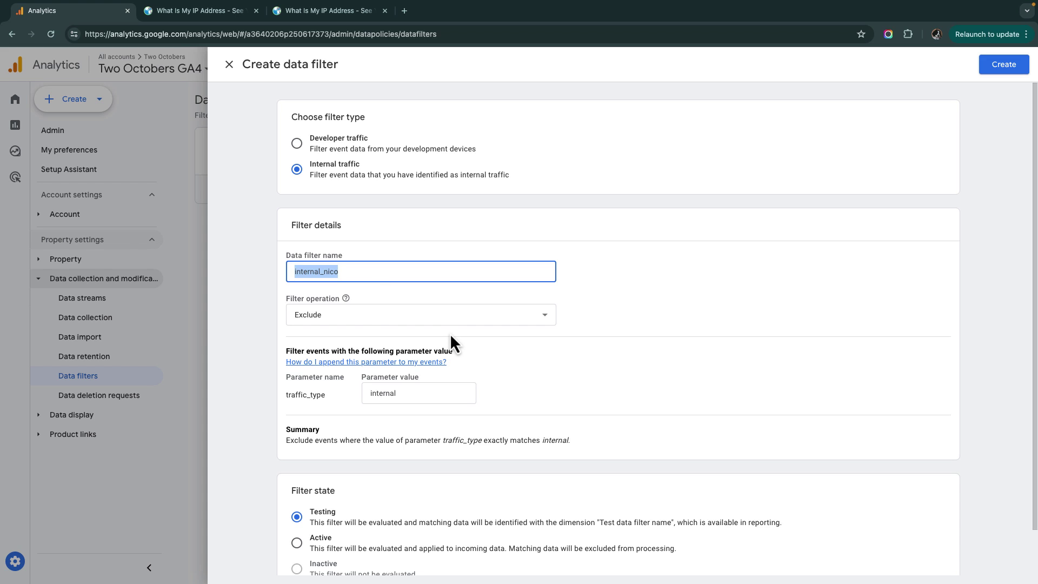
double_click(423, 391)
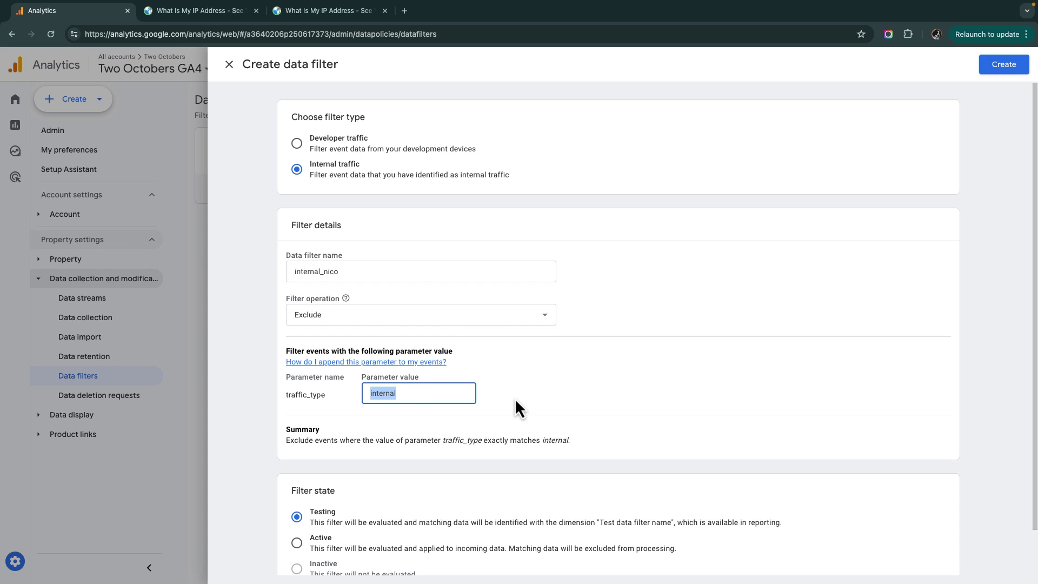
key("super+v")
Scroll down the internal_nico filter form to check it stays in Testing state.
scroll(586, 381, "down", 1)
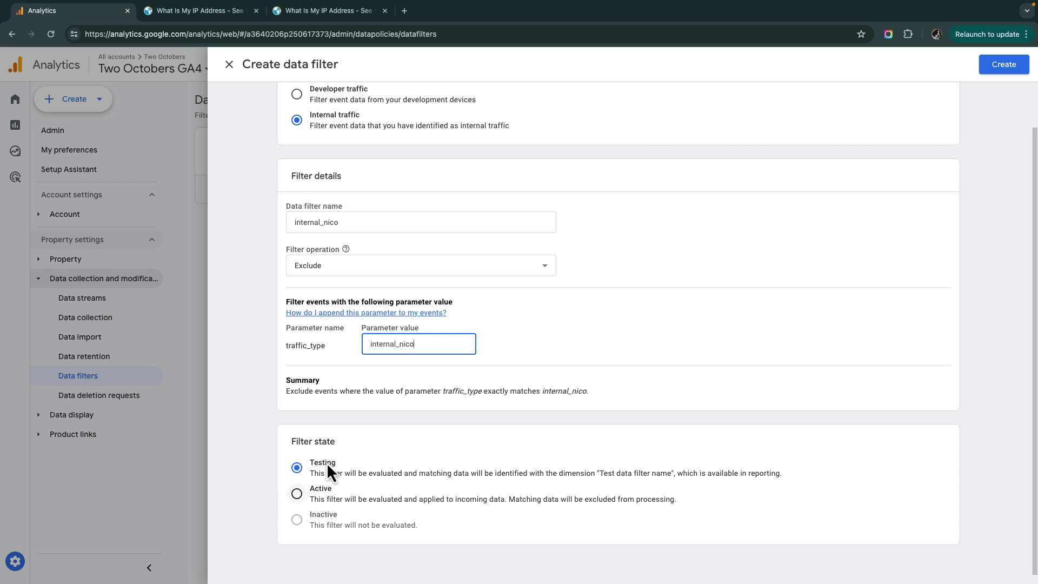
Create the internal_nico filter and return to the Data filters list.
left_click(1004, 65)
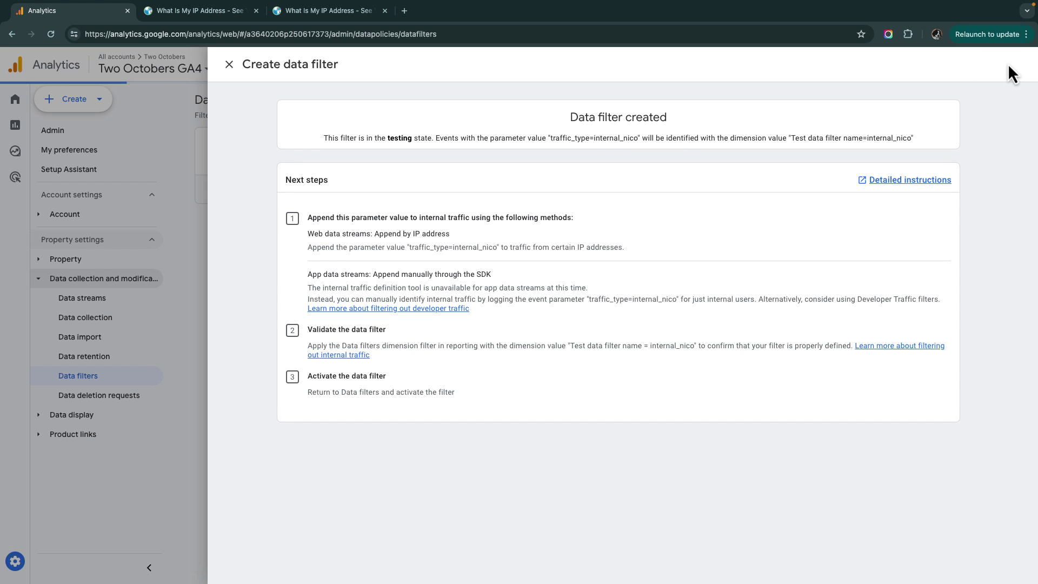
left_click(229, 65)
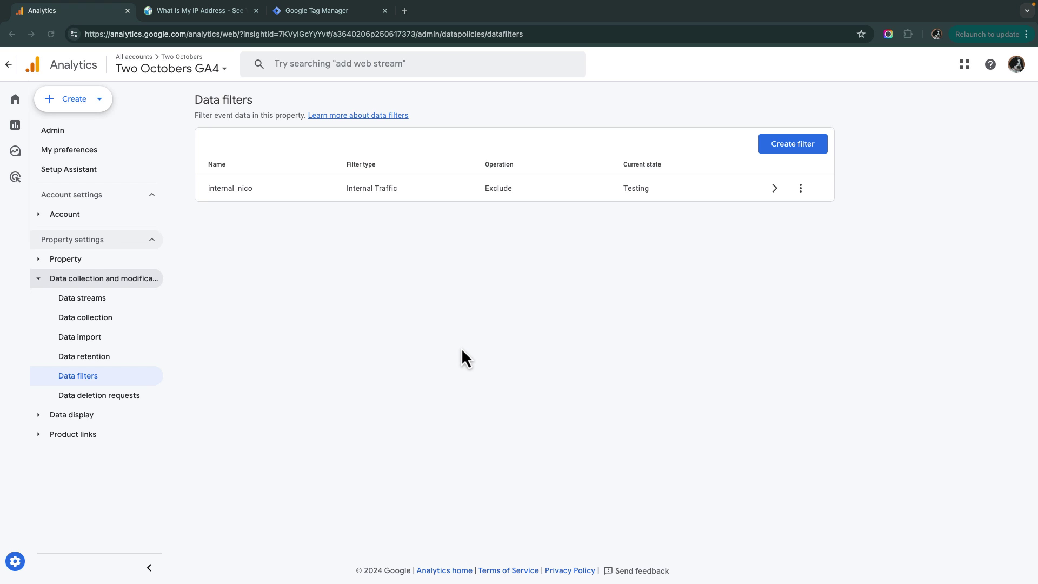
Open the saved 'suspected bots' exploration of sessions by browser, version and screen resolution.
left_click(22, 154)
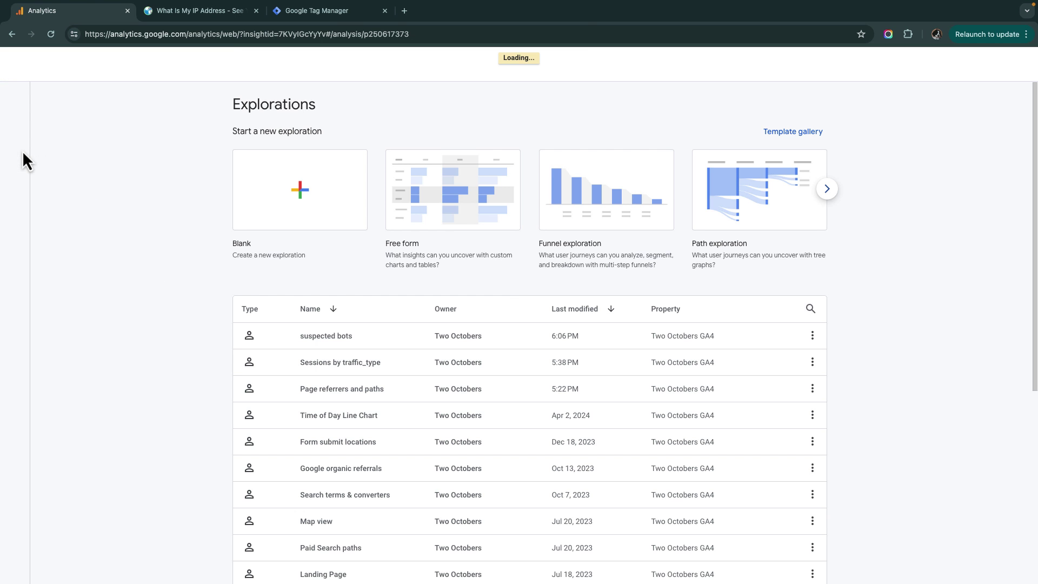
left_click(326, 336)
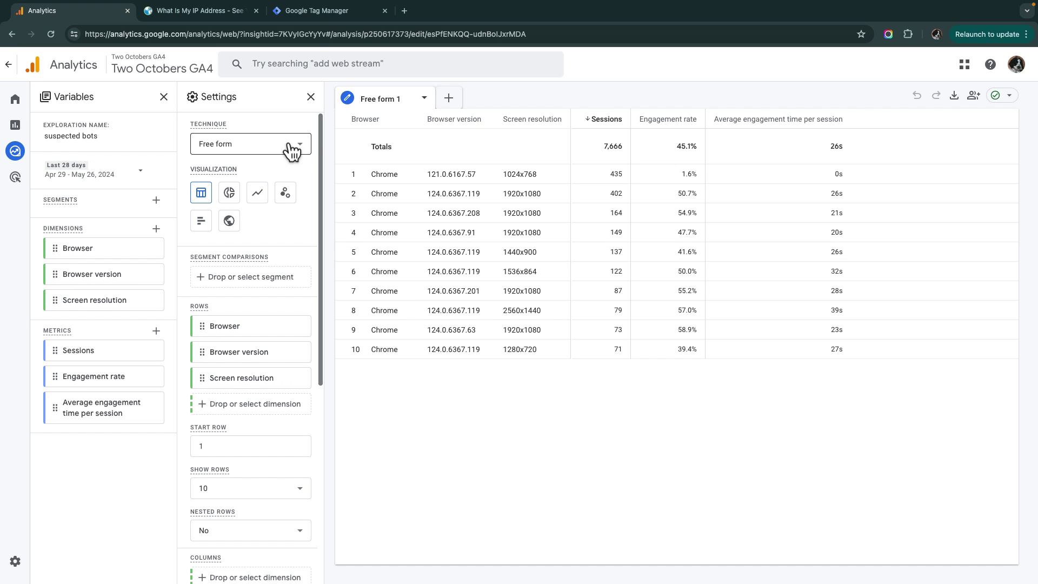
In Tag Manager Variables, add a user-defined Custom JavaScript variable named 'cjs - traffic_type'.
left_click(318, 13)
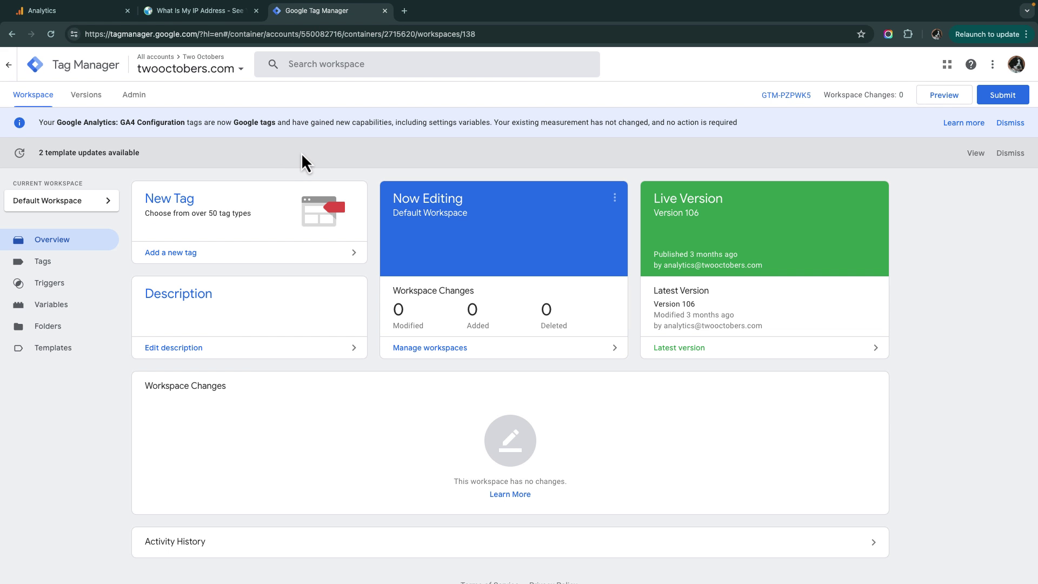
left_click(54, 304)
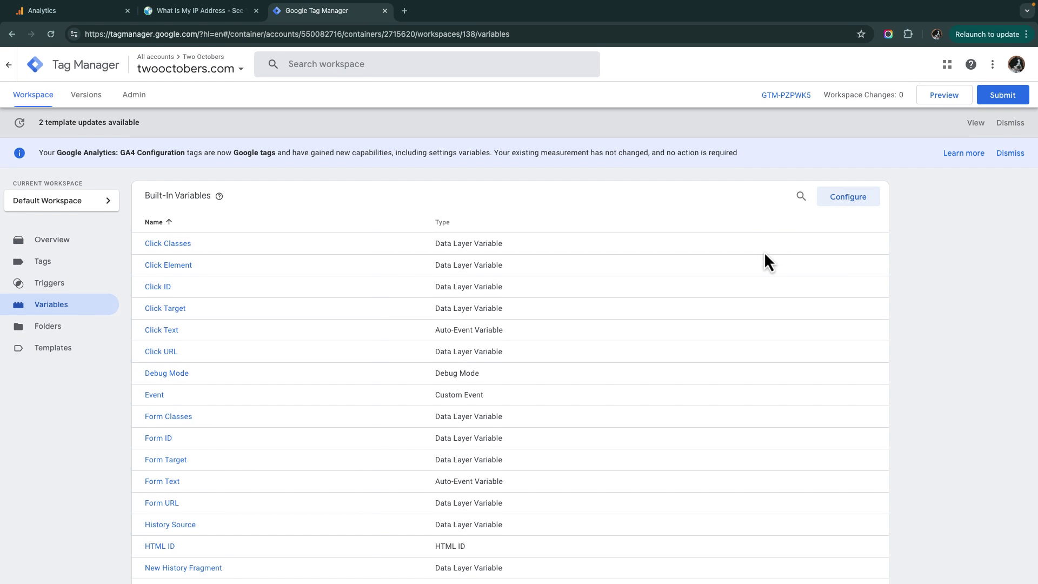
scroll(764, 258, "down", 5)
scroll(764, 252, "down", 11)
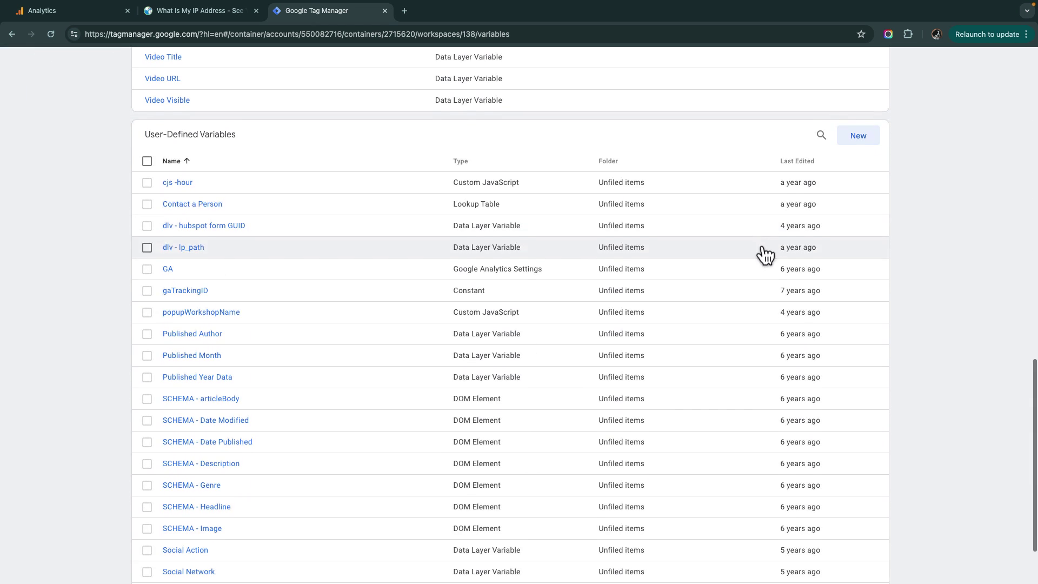
left_click(858, 135)
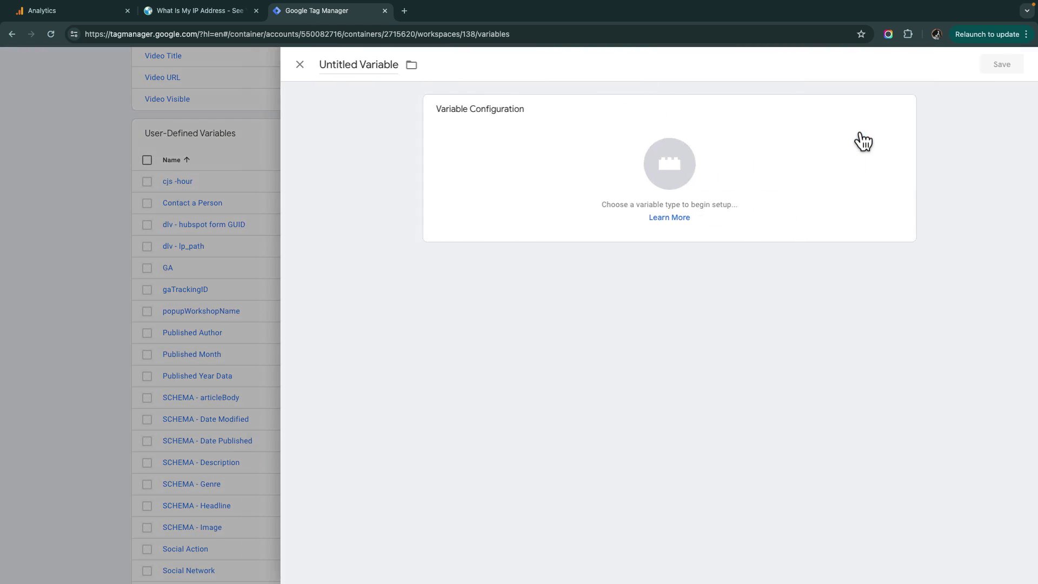
left_click(349, 65)
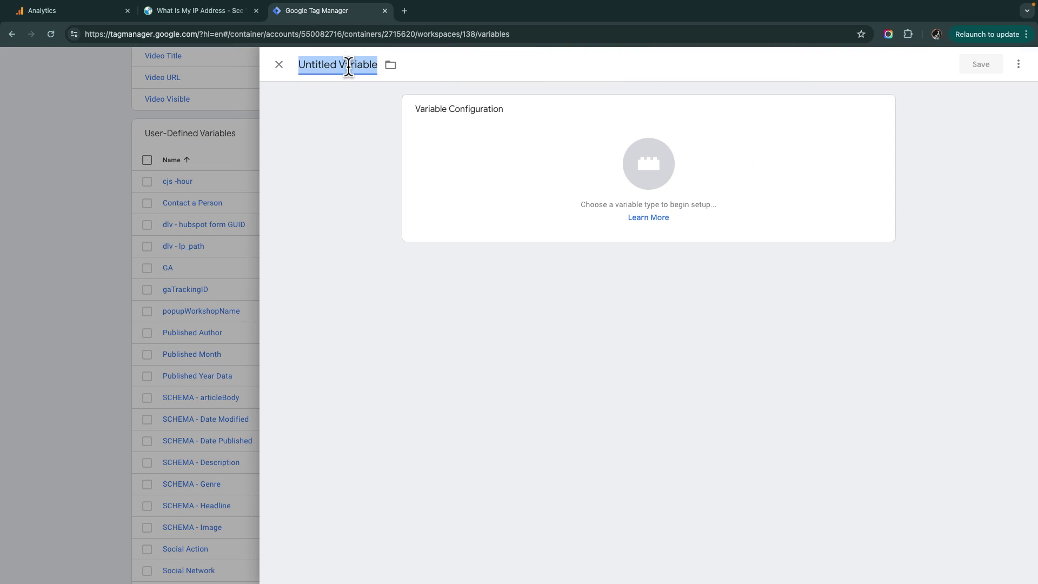
type("cjs - ")
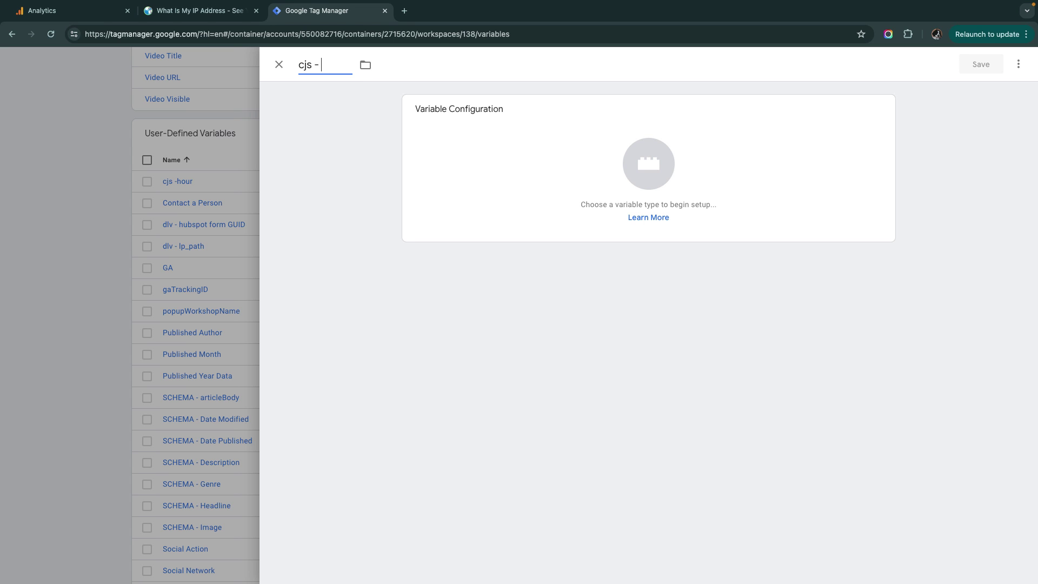
type("traffic_type")
left_click(595, 162)
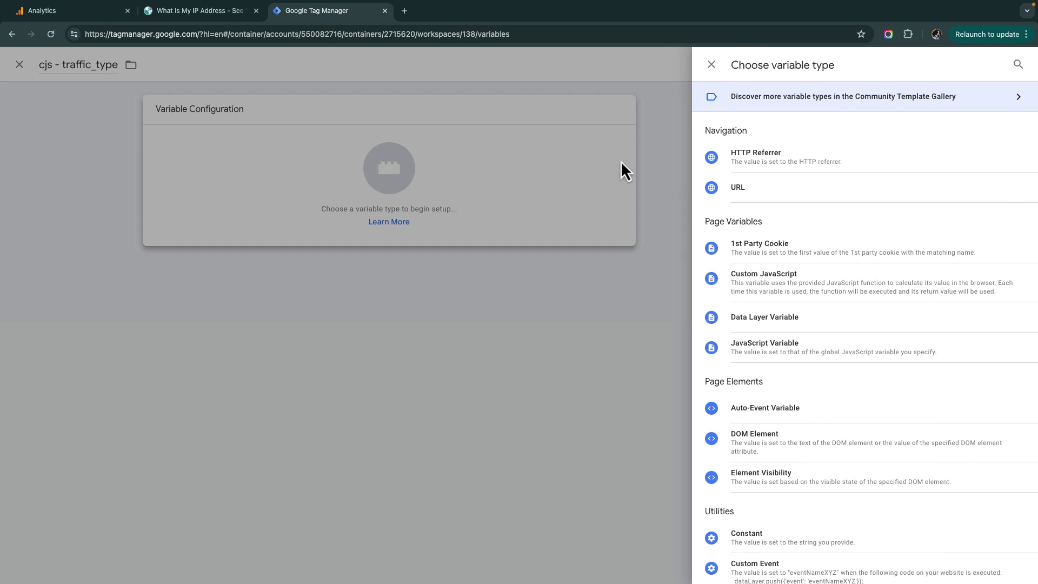
left_click(781, 284)
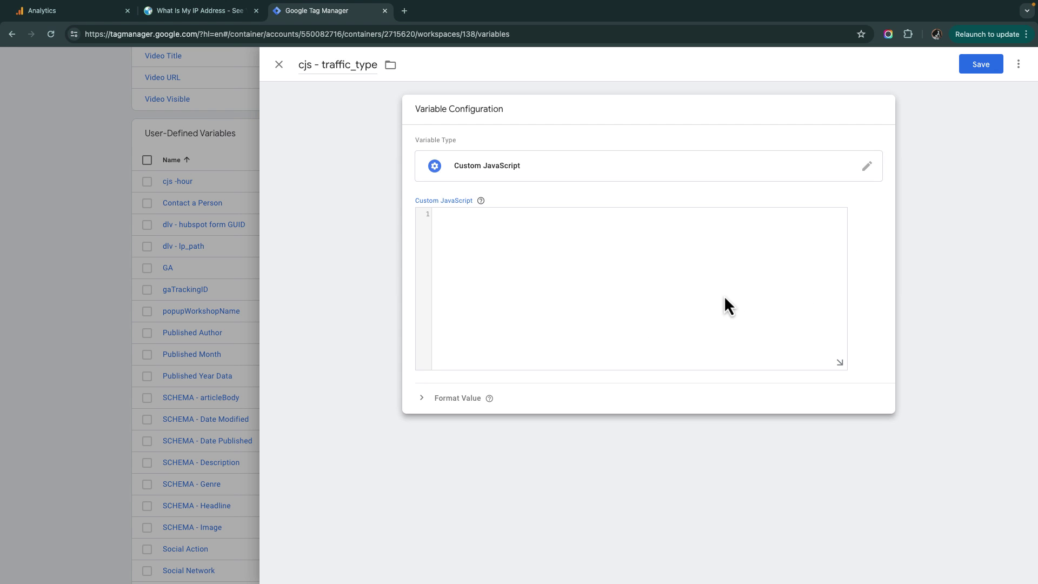
Paste code returning 'suspected_bot' for Chrome 121.0.6167.57 at 1024x768 into the variable.
type("function () {   var ua = navigator.userAgent;   var sw = (window && window.screen) ? window.screen.width : null;   var sh =  (window && window.screen) ? window.screen.height : null;   if (ua.match(/121\\.0\\.6167\\.57/) && sw == 1024 && sh == 768) return \"suspected_bot\"; }")
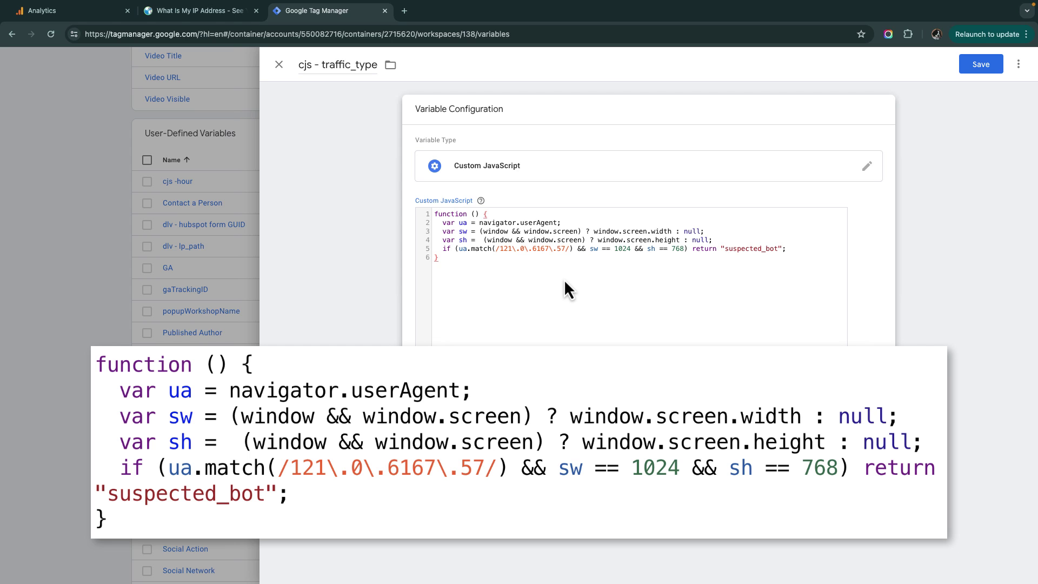
Save the cjs - traffic_type variable and go to the workspace's Tags list.
left_click(981, 65)
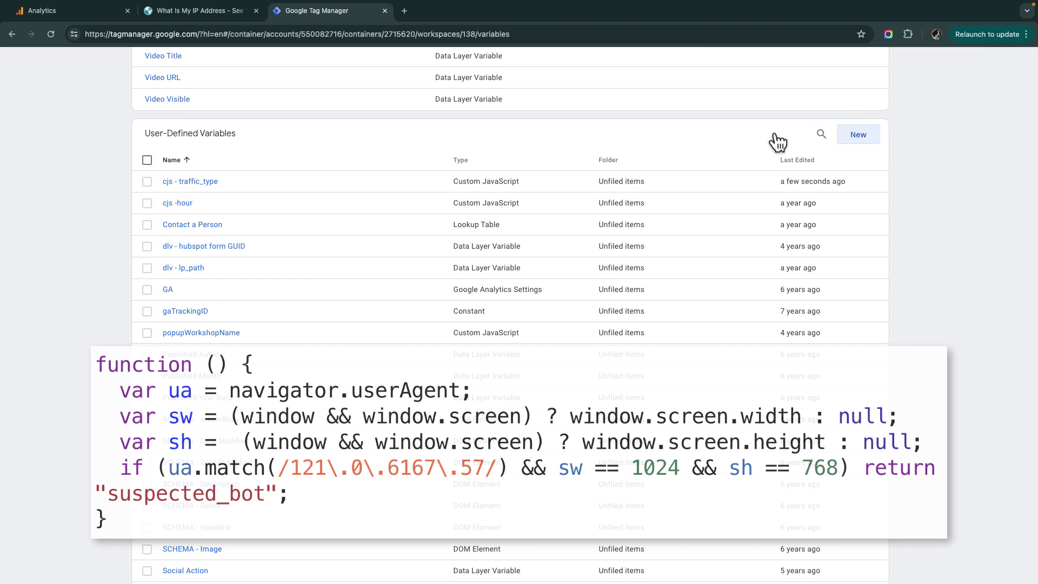
scroll(364, 239, "up", 10)
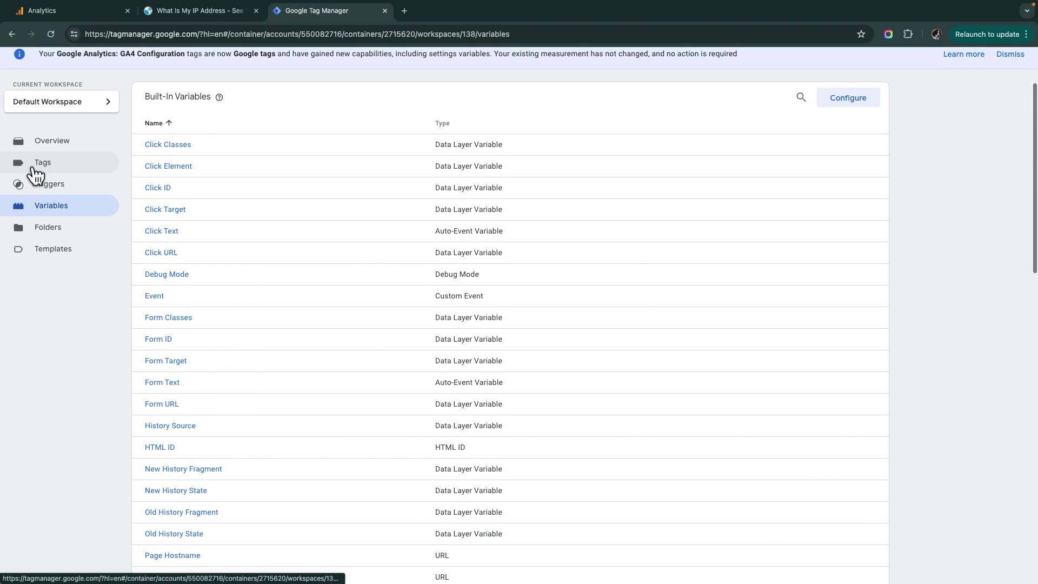
left_click(43, 161)
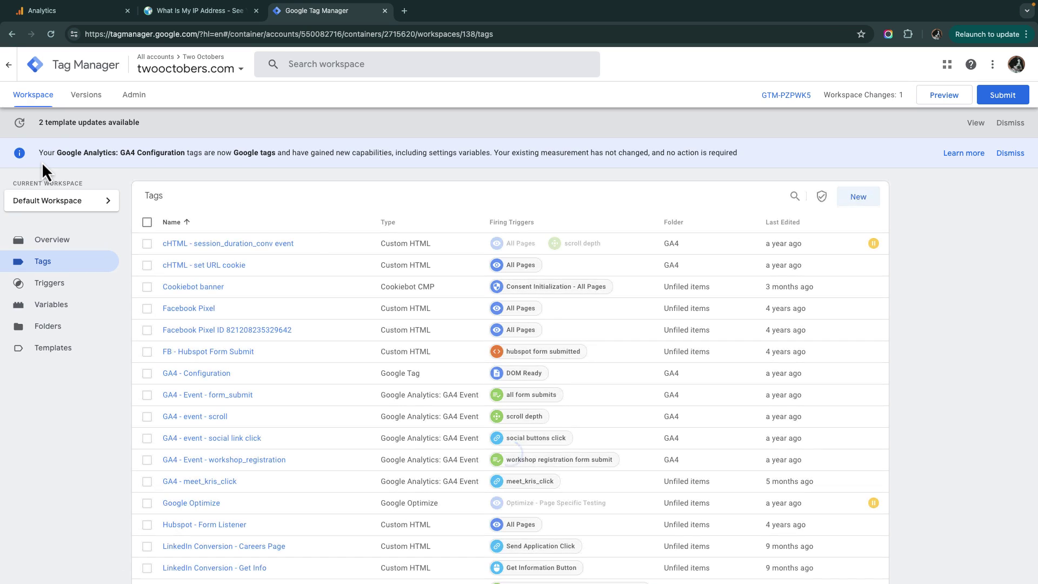
scroll(417, 270, "down", 1)
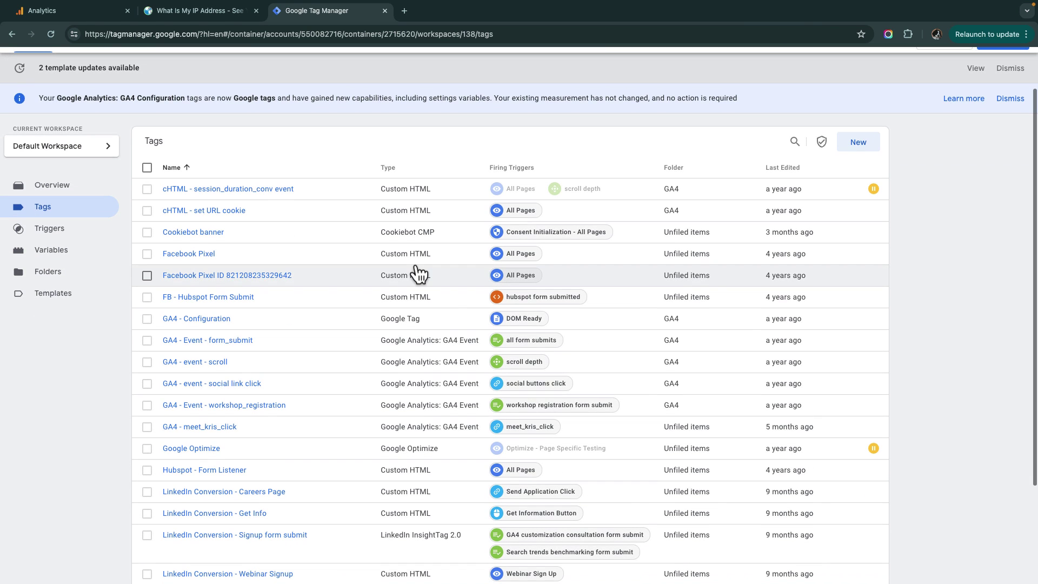
Add parameter traffic_type = {{cjs - traffic_type}} to the GA4 - Configuration tag and save it.
left_click(215, 324)
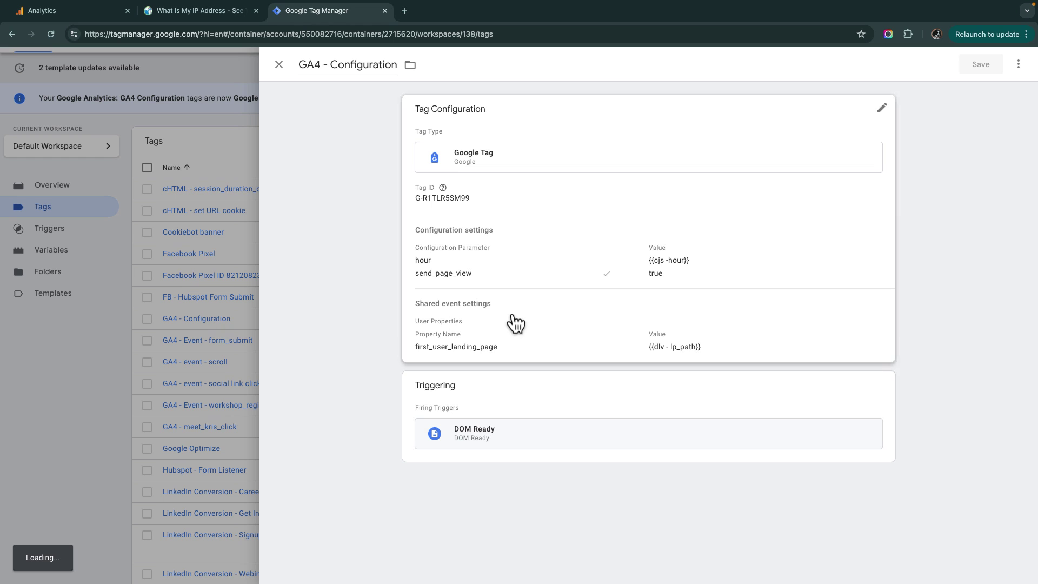
left_click(885, 114)
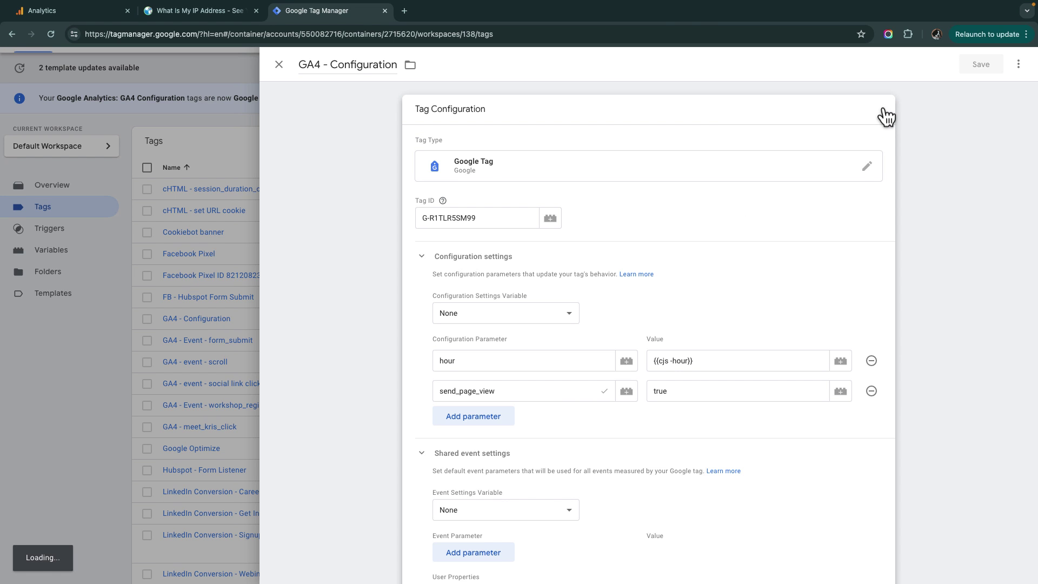
left_click(469, 416)
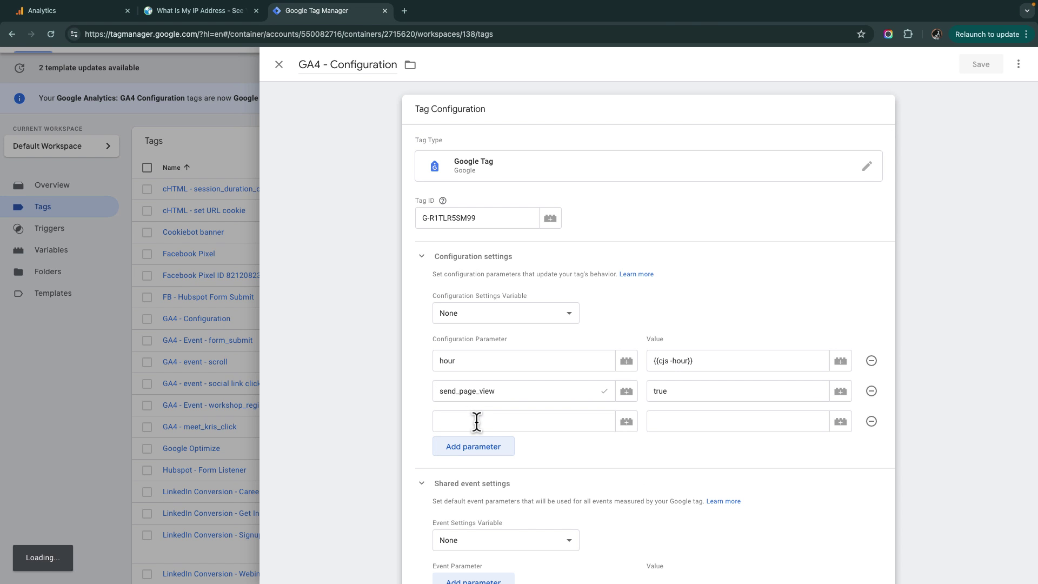
type("traffic_type")
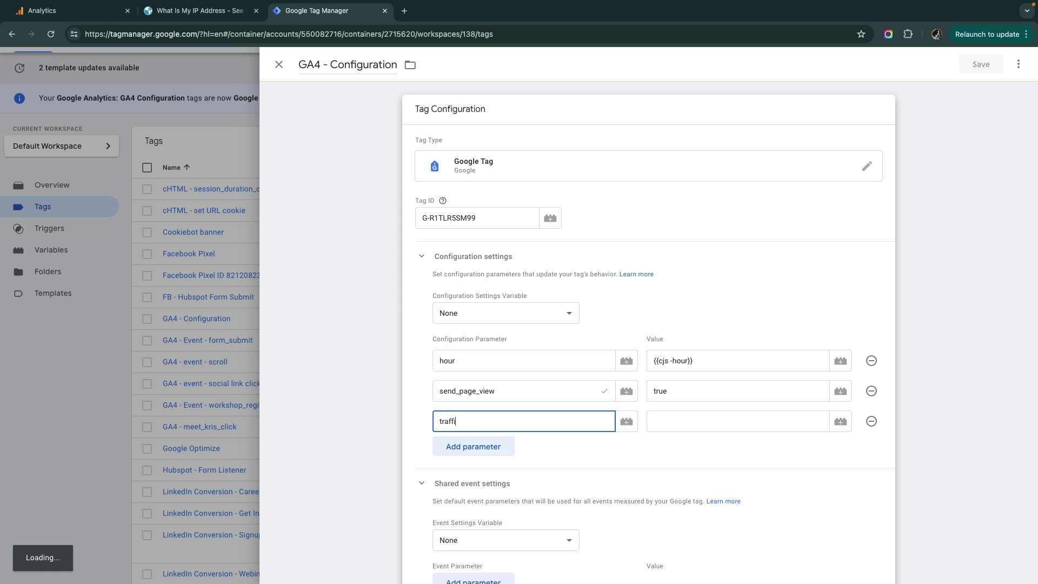
left_click(840, 421)
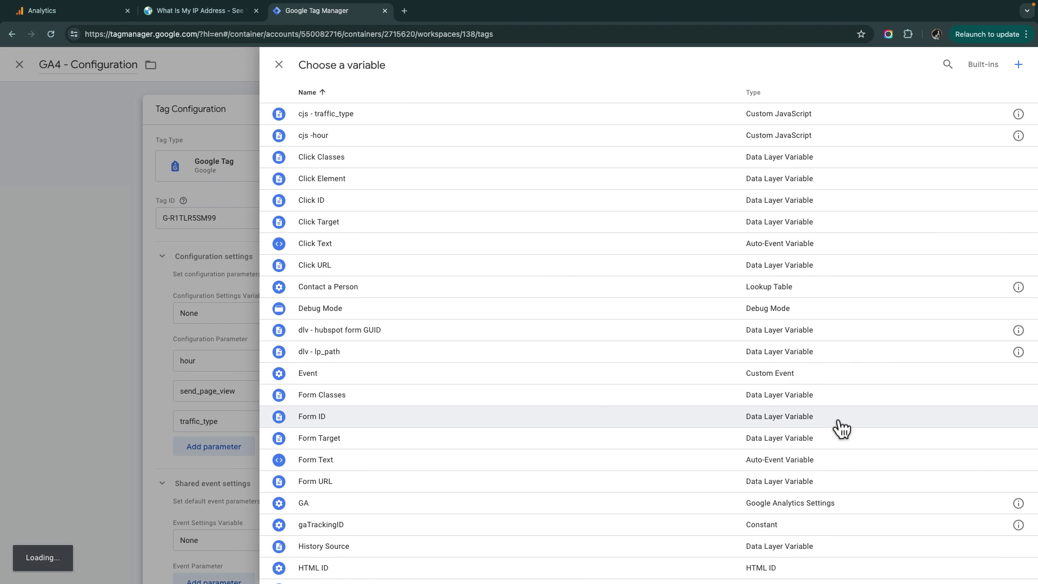
left_click(340, 114)
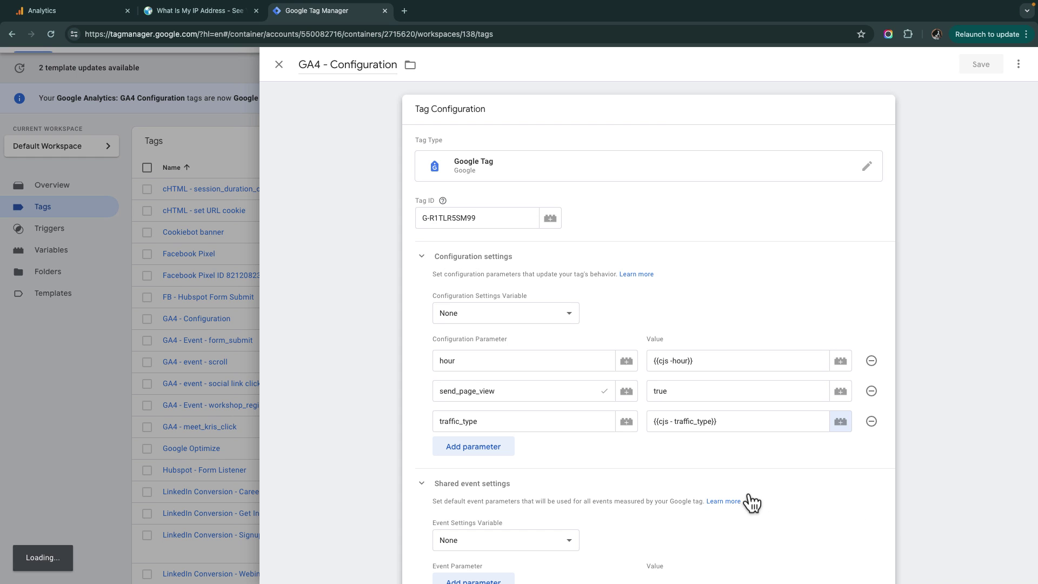
scroll(762, 494, "down", 1)
scroll(761, 493, "down", 2)
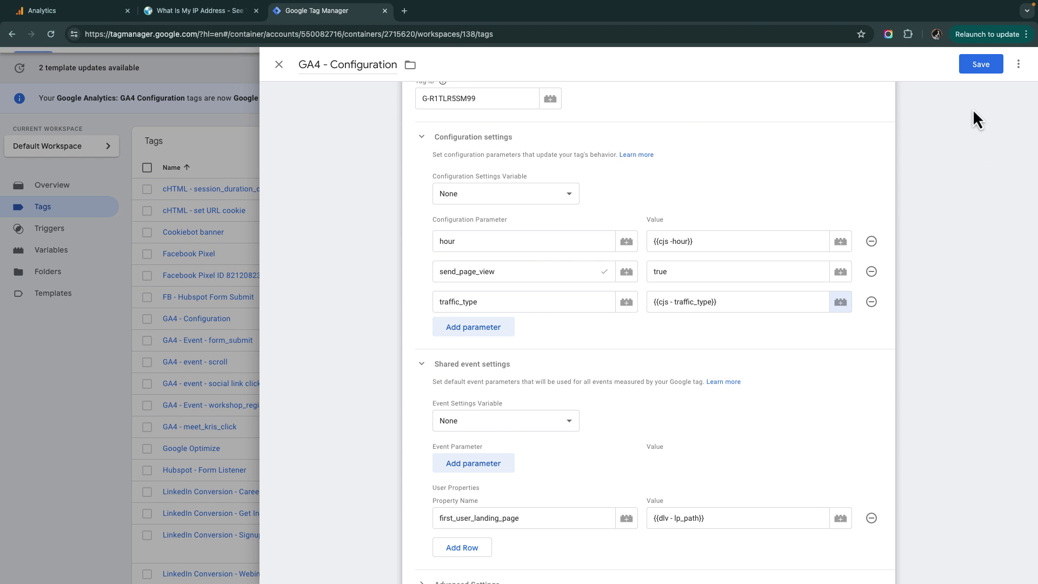
left_click(984, 62)
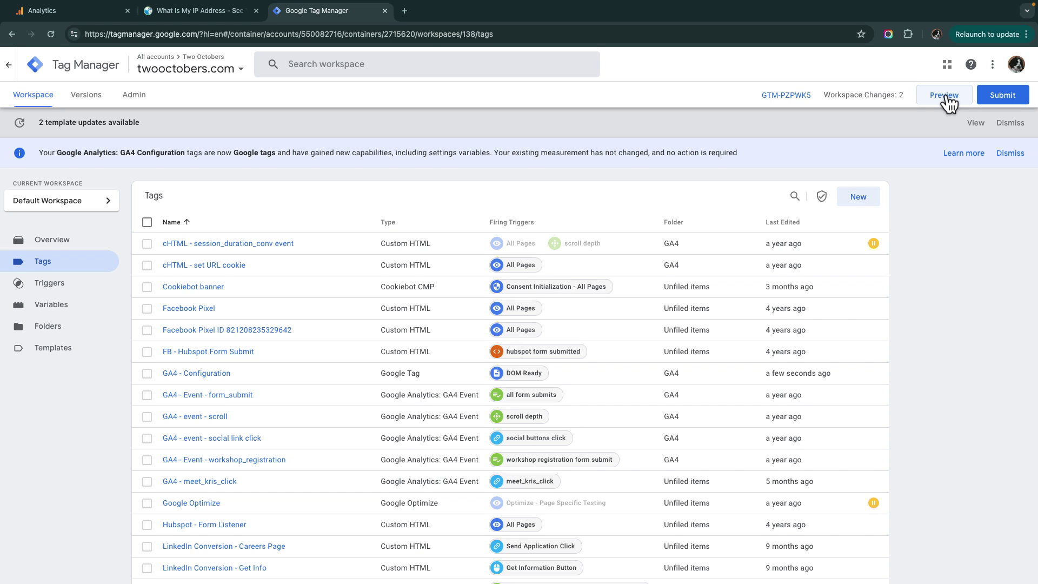
Submit and publish the workspace as version 'Added traffic_type parameter to Google Tag'.
left_click(1003, 100)
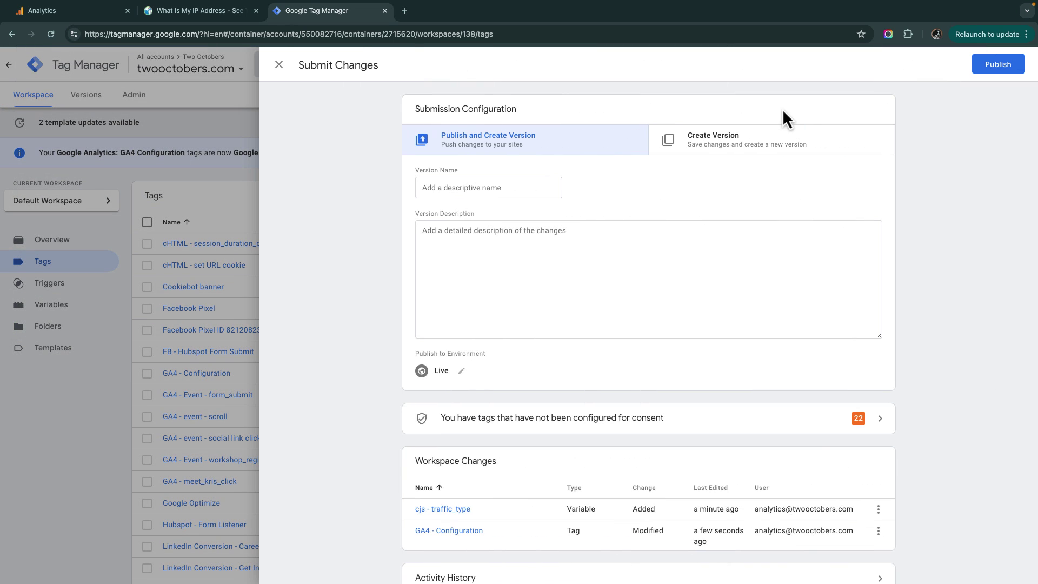
left_click(493, 186)
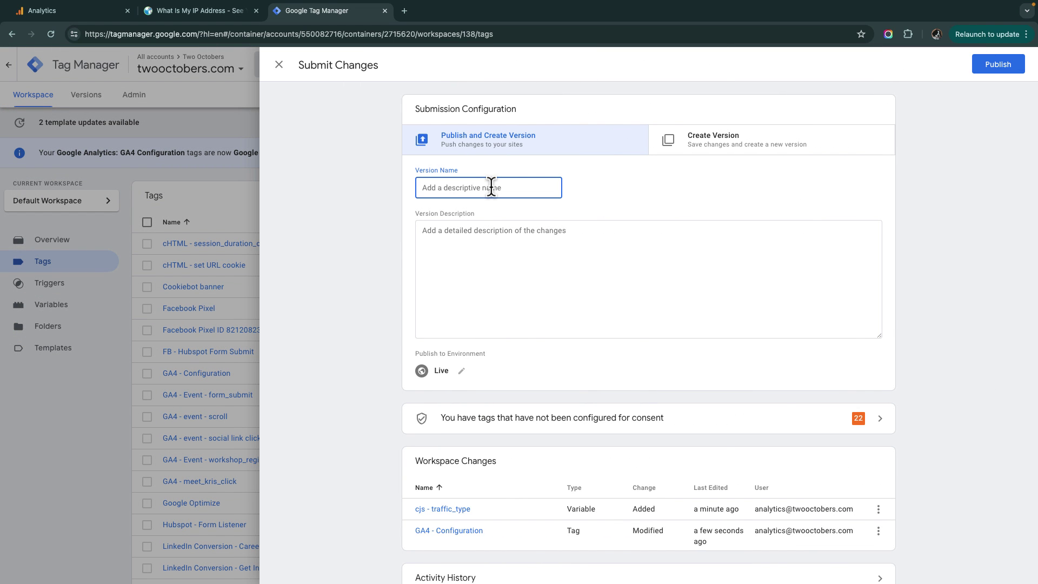
type("Added traffic_type parameter to Google Tag")
left_click(986, 65)
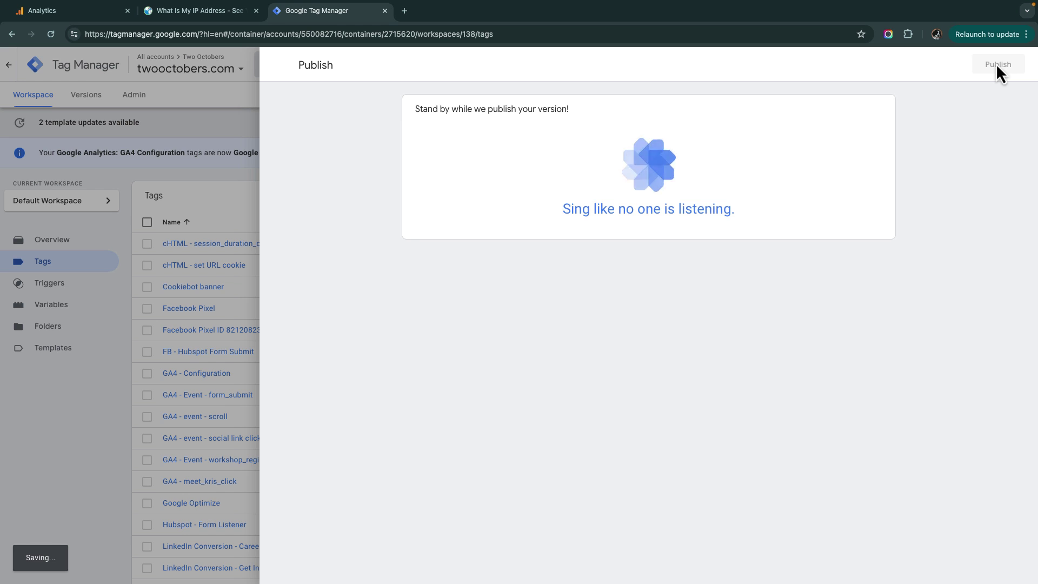
Close the publish summary and go to the property's Data filters in Analytics Admin.
left_click(280, 77)
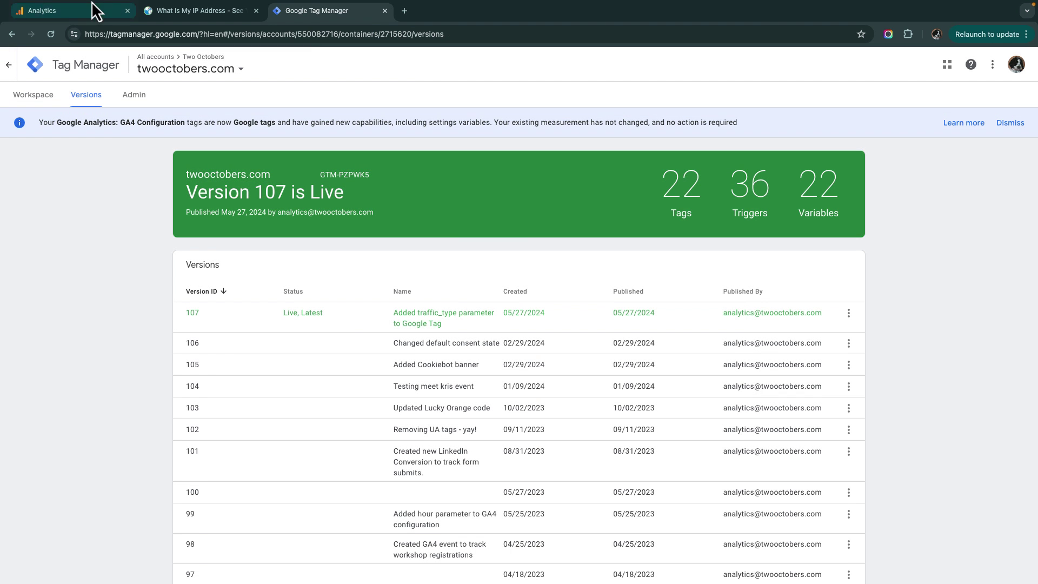
left_click(48, 14)
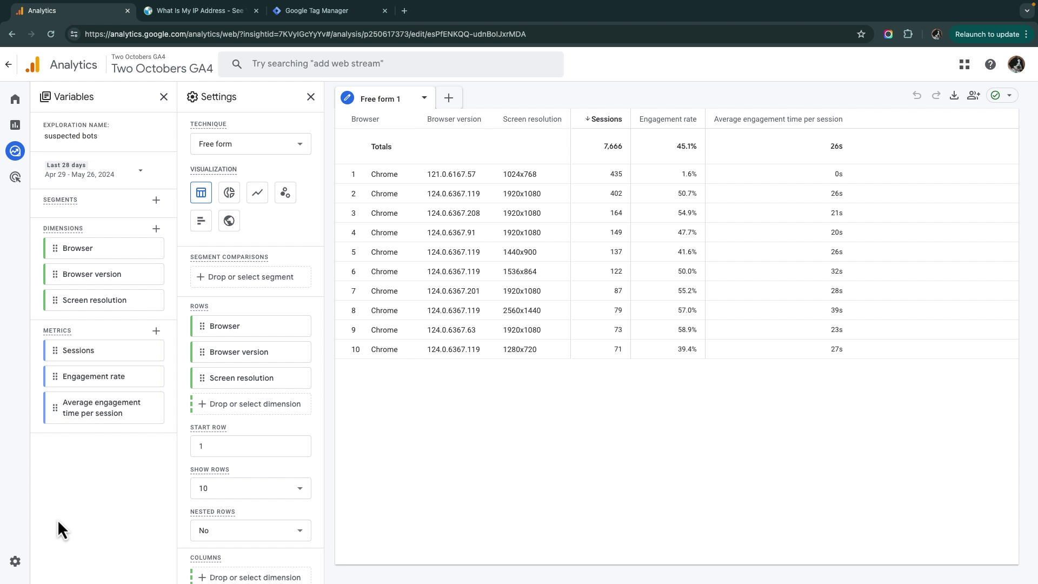
mouse_move(11, 373)
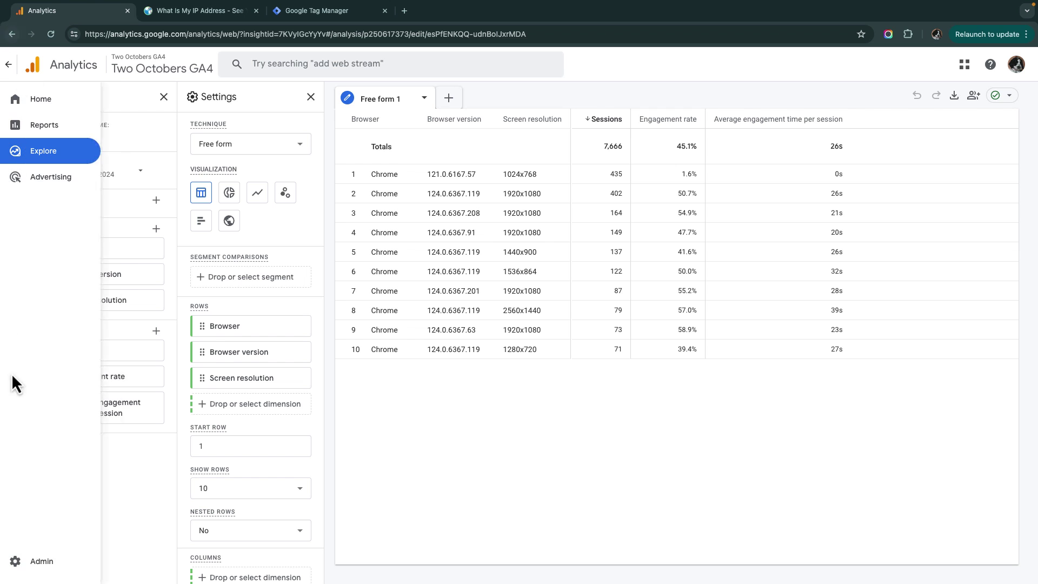
left_click(41, 562)
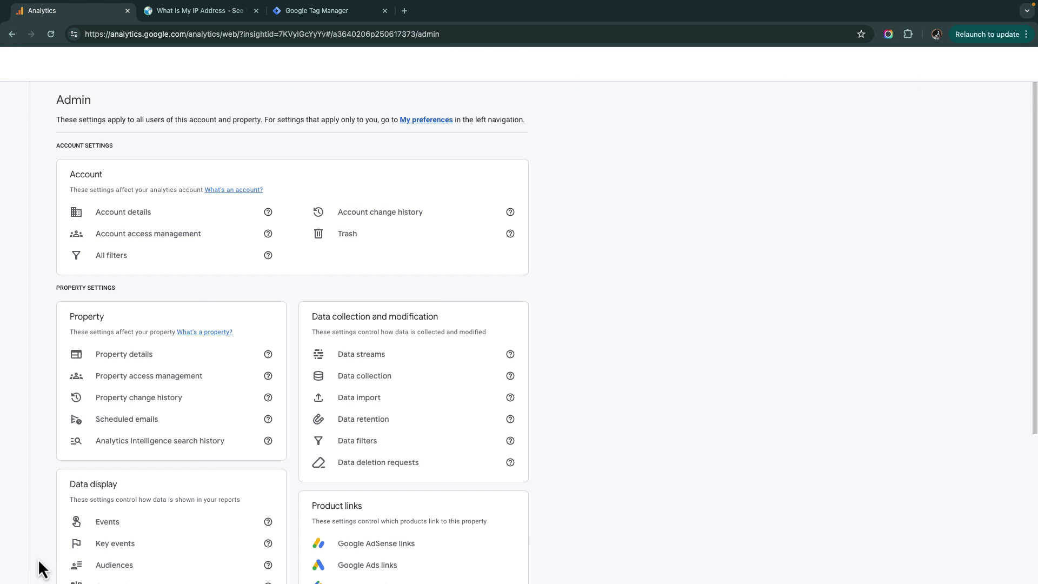
scroll(680, 439, "down", 5)
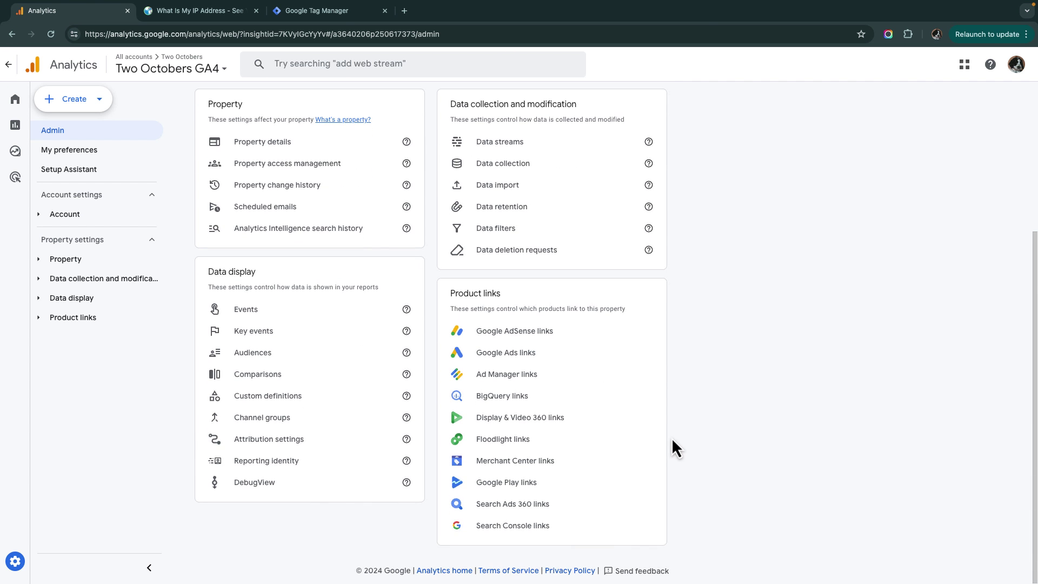
left_click(495, 228)
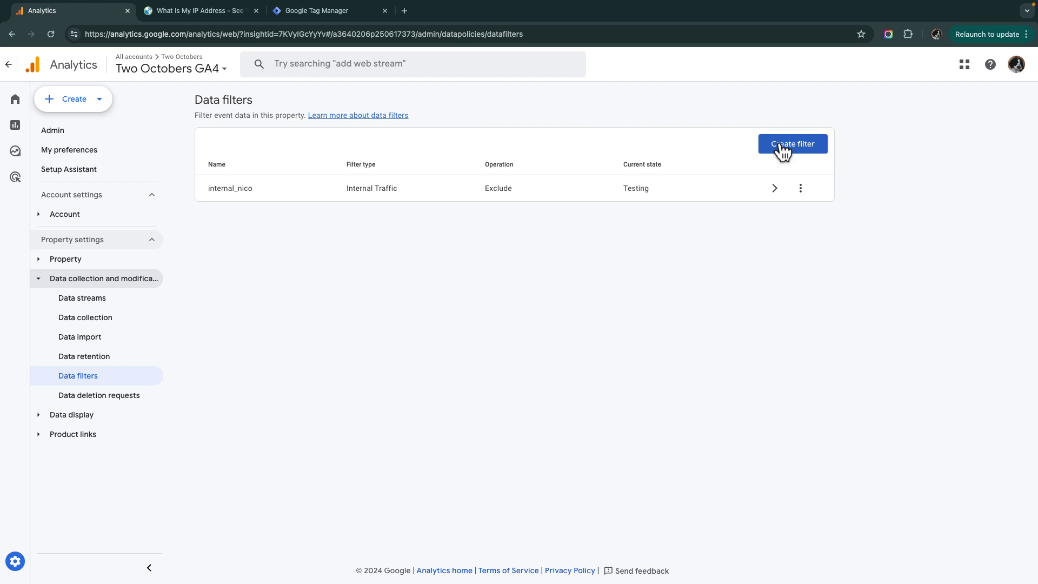
Create an internal traffic filter named suspected_bot with parameter value suspected_bot.
left_click(803, 145)
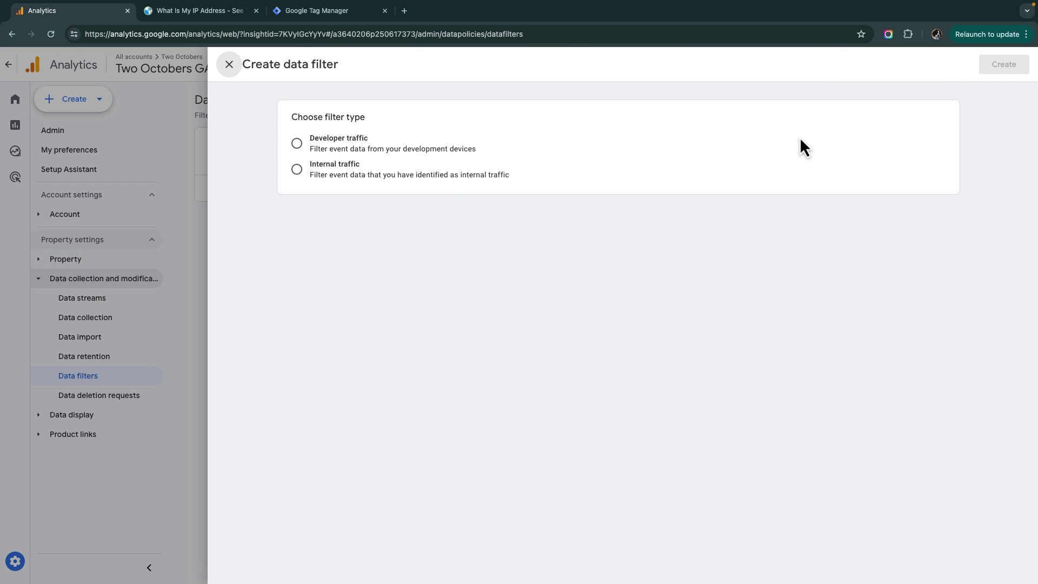
left_click(296, 169)
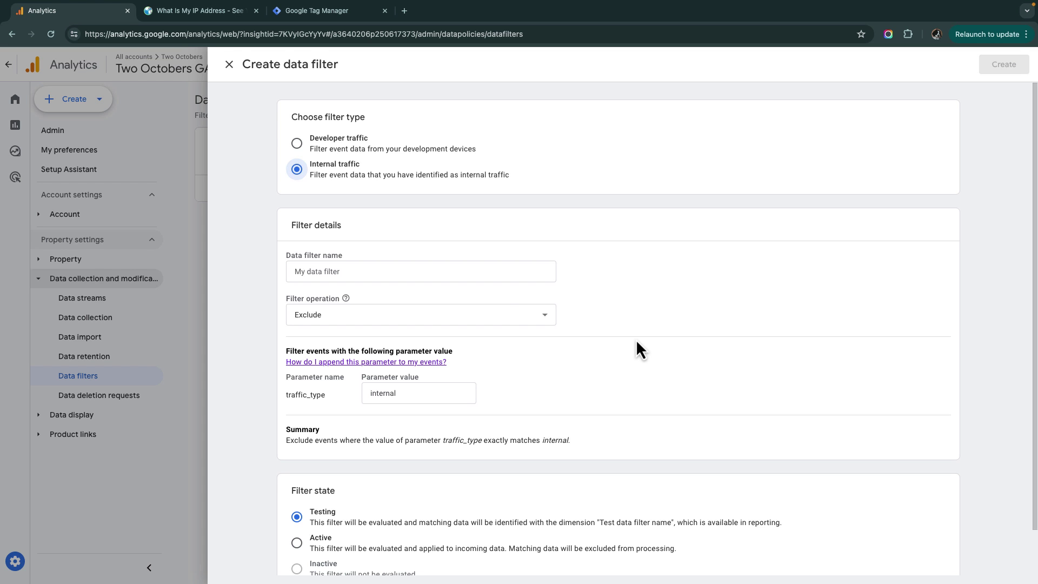
left_click(392, 269)
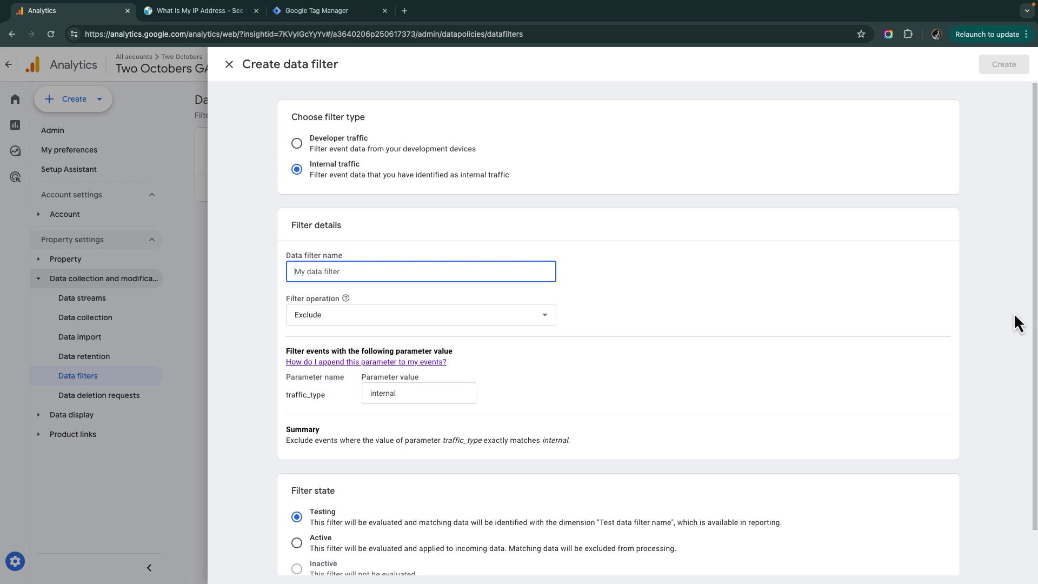
type("suspected_")
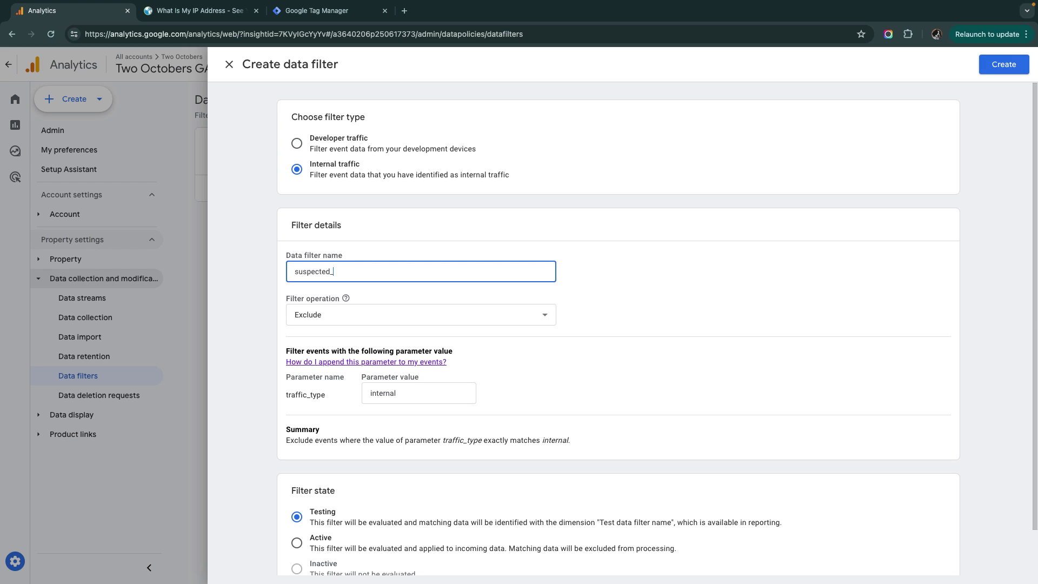
type("bot")
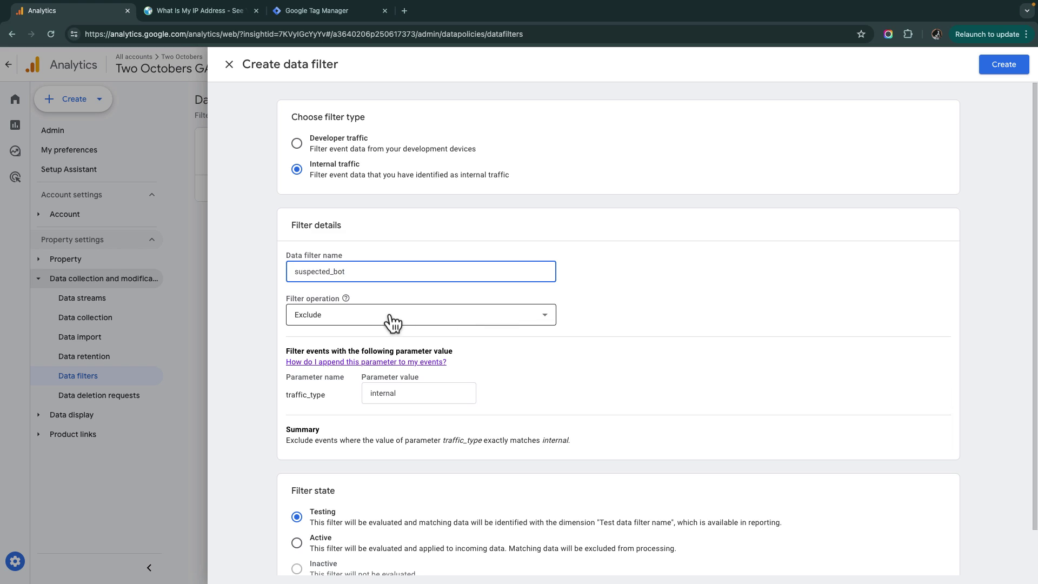
double_click(355, 272)
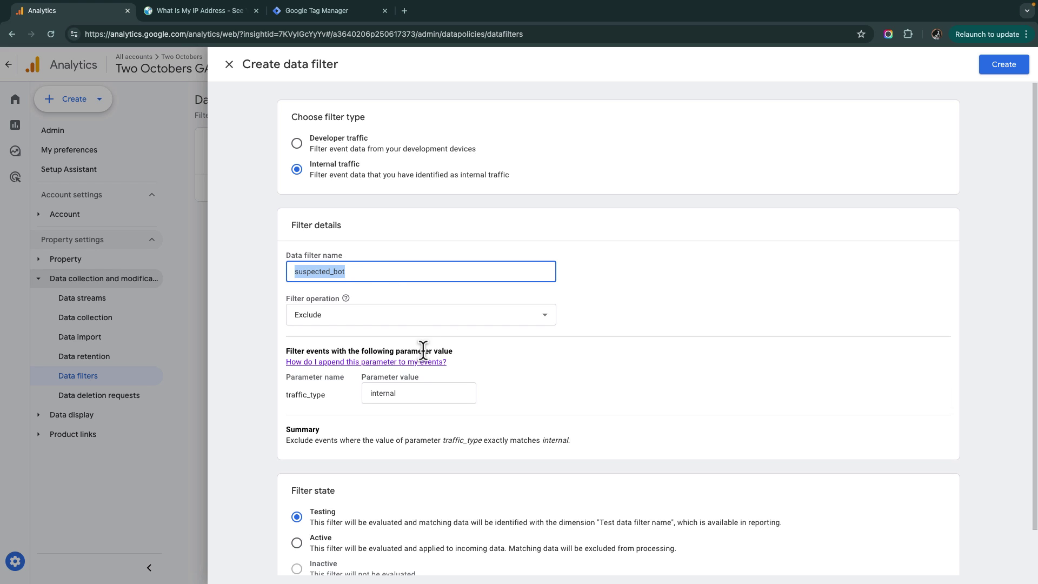
key("ctrl+c")
double_click(417, 390)
key("ctrl+v")
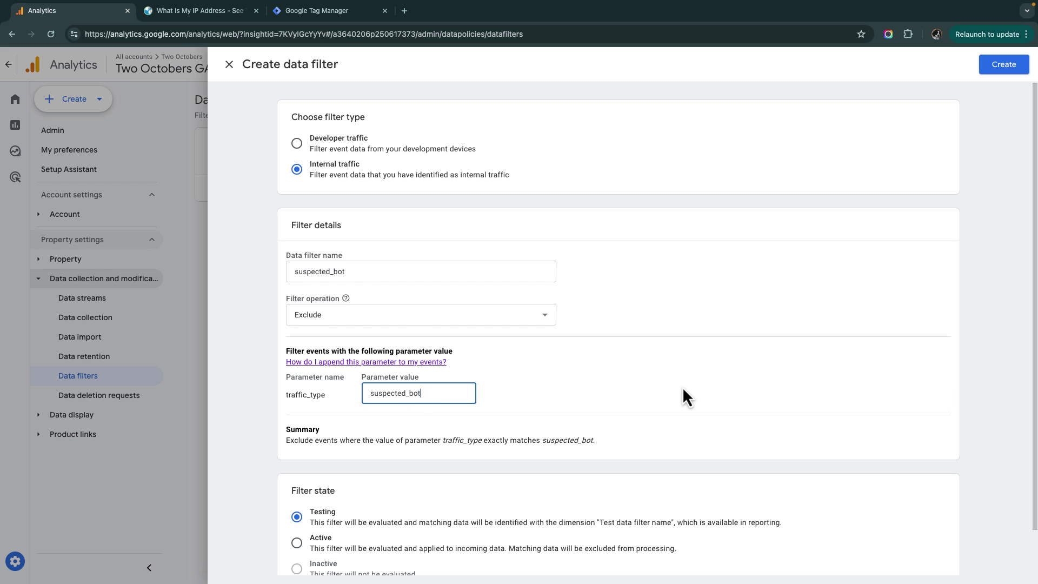
scroll(682, 389, "down", 2)
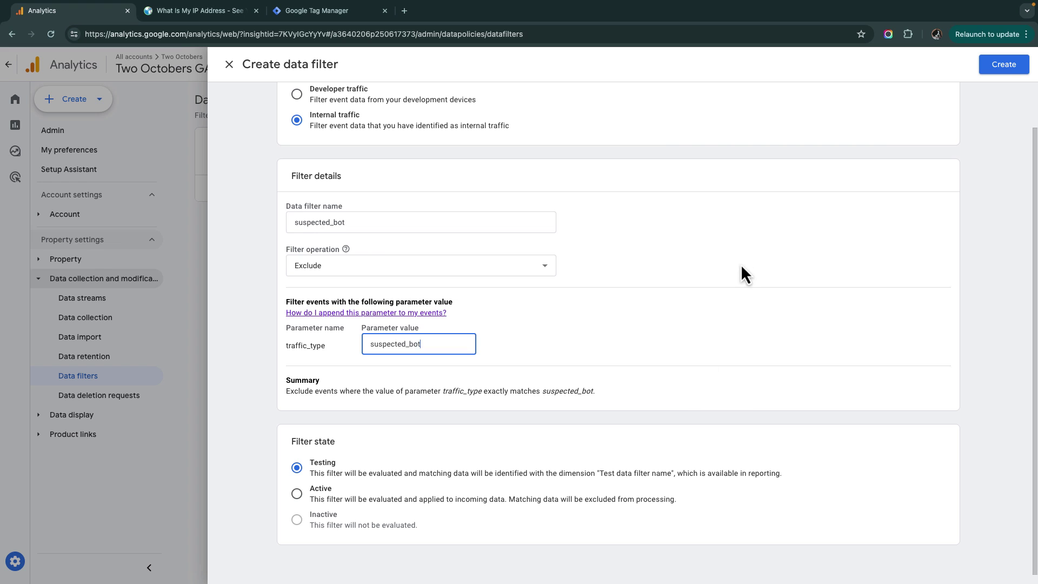
left_click(1007, 65)
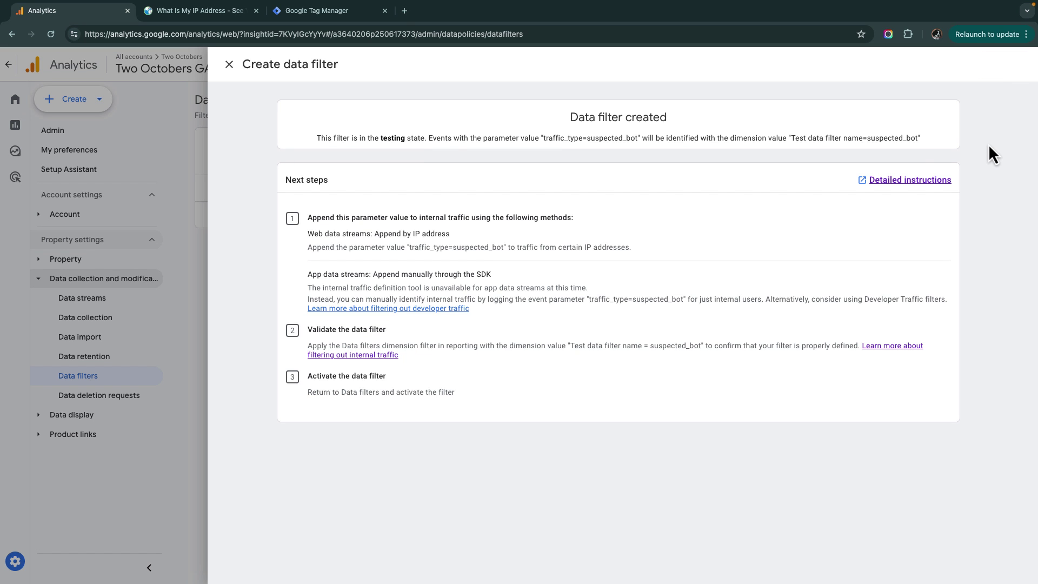
Open the 'Sessions by traffic_type' exploration: suspected_bot 456 sessions, internal_nico 2.
left_click(229, 65)
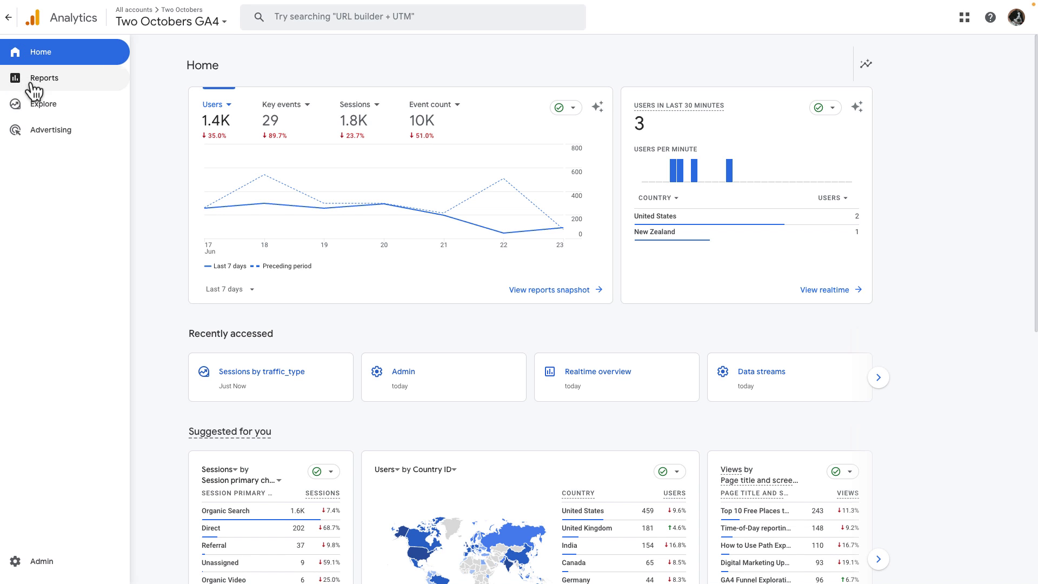
left_click(40, 106)
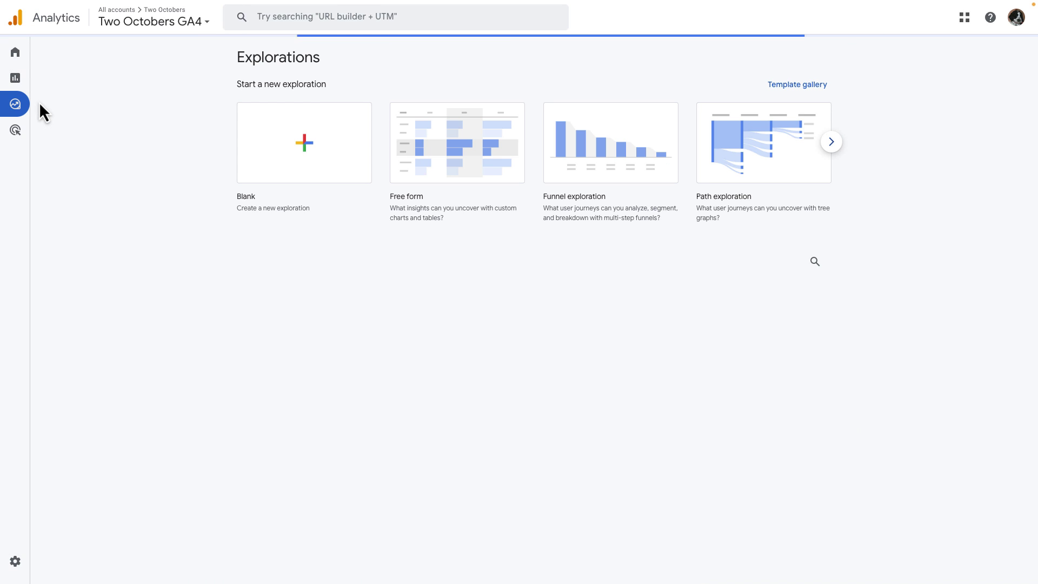
left_click(329, 289)
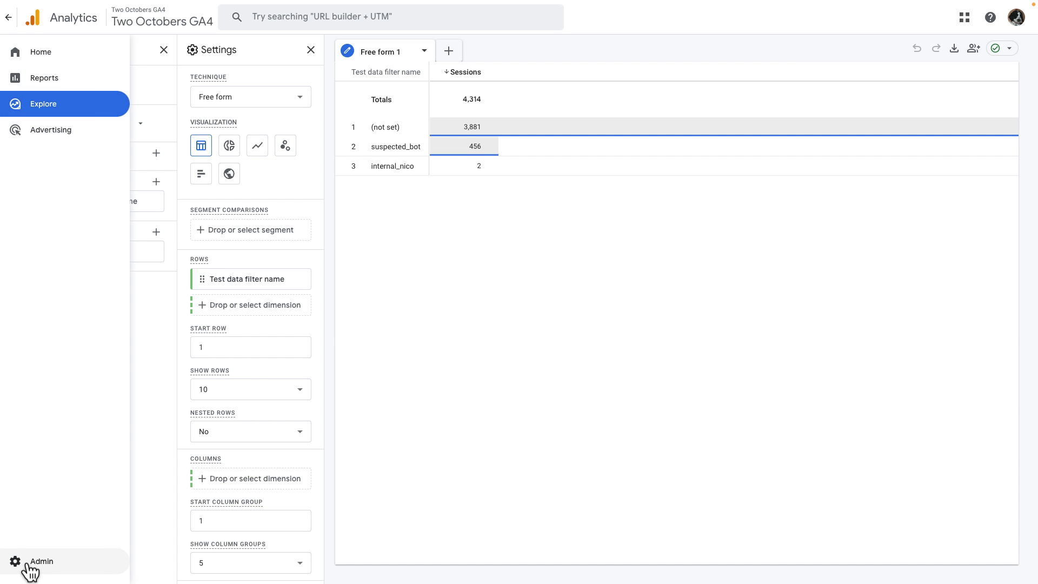
Set the internal_nico data filter to Active, save and confirm.
left_click(31, 567)
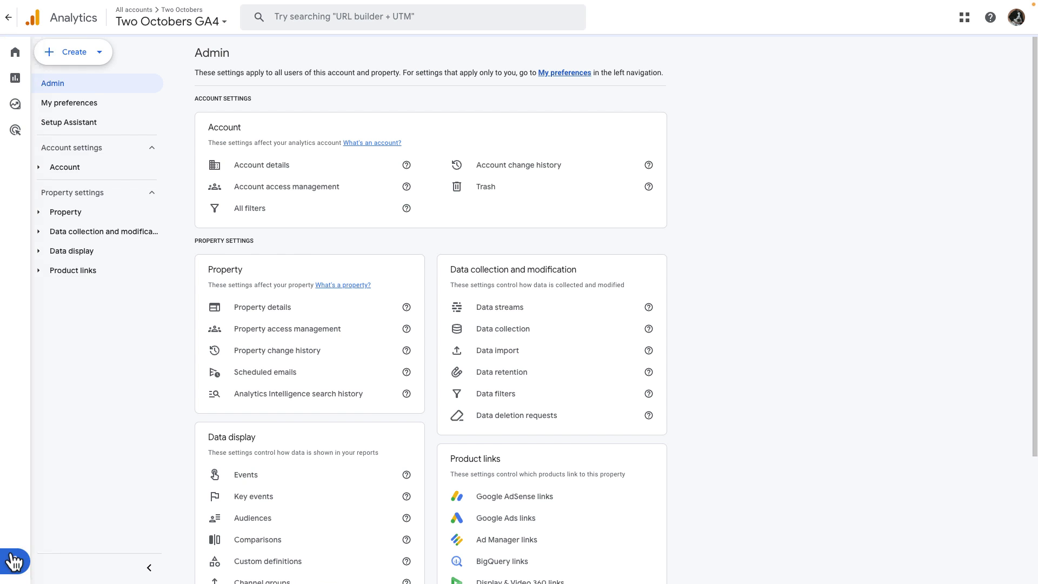
scroll(418, 421, "down", 3)
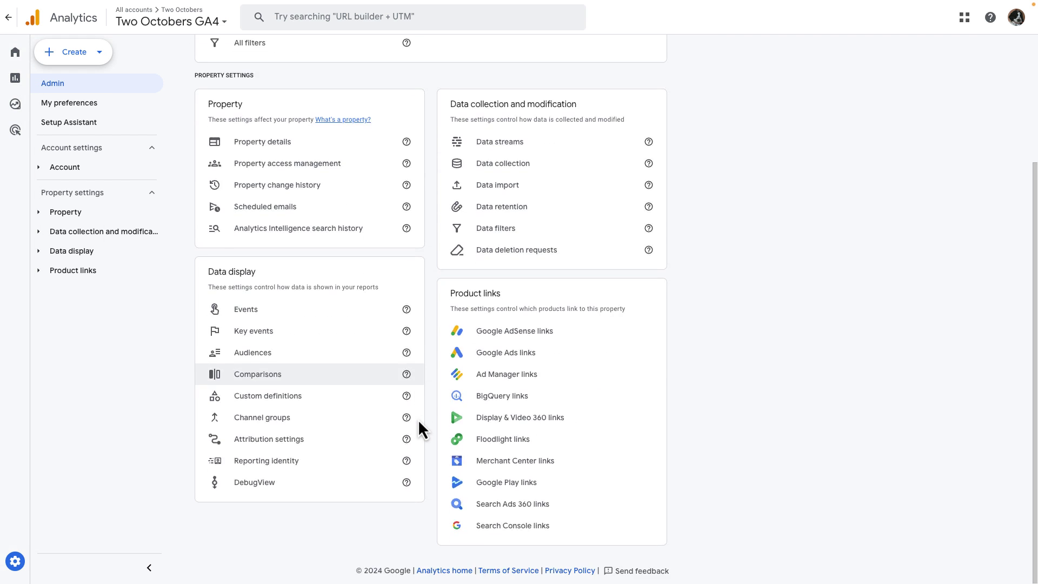
left_click(507, 229)
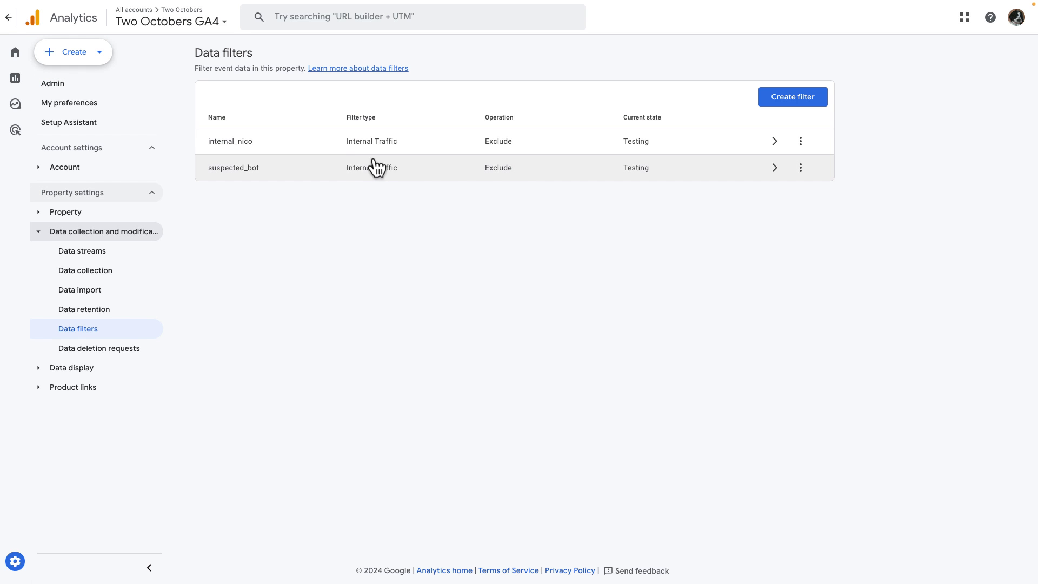
left_click(774, 142)
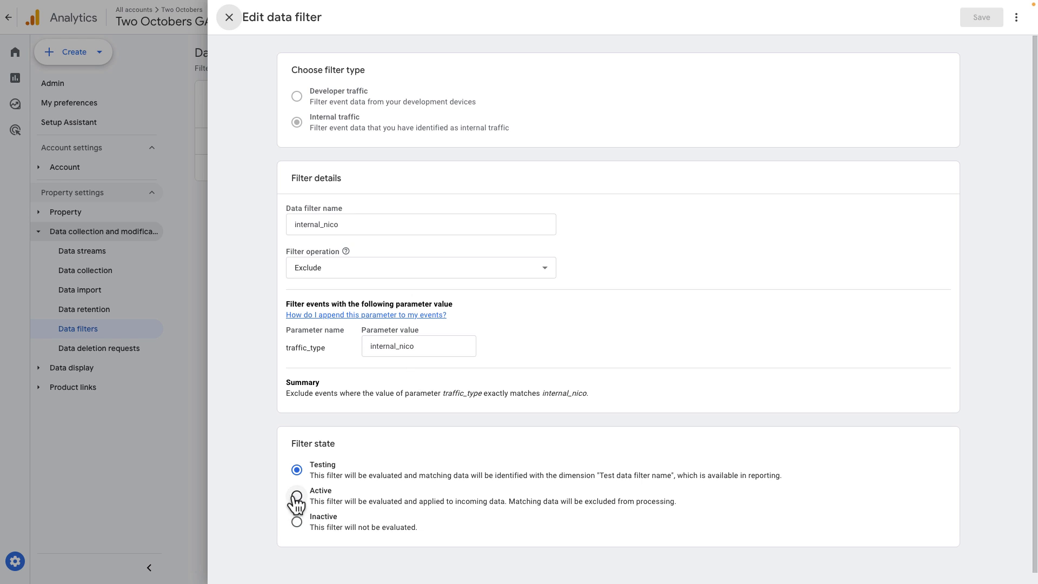
left_click(298, 497)
left_click(981, 18)
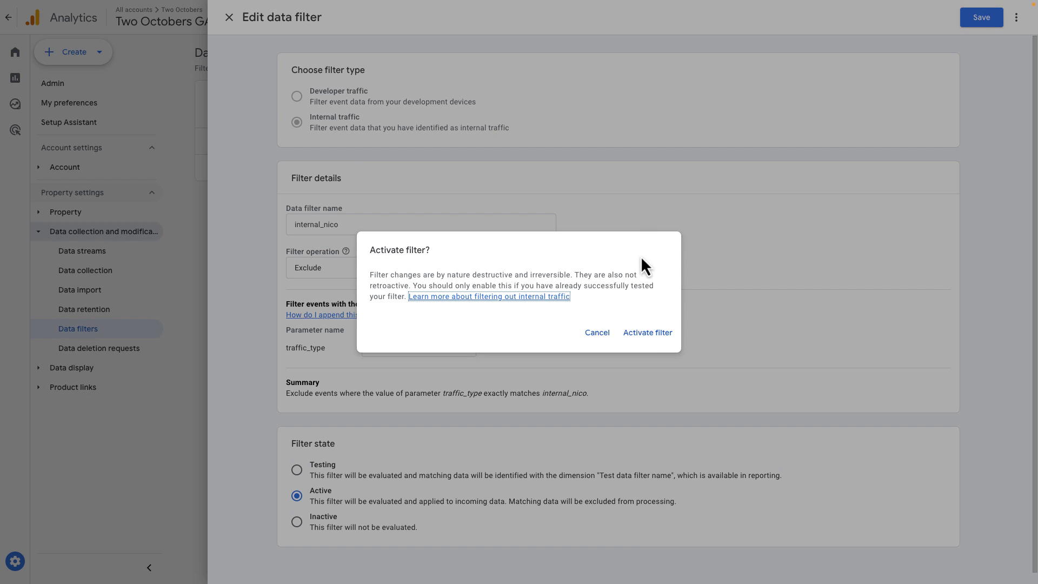
left_click(646, 331)
Activate the suspected_bot filter from its options menu and confirm.
left_click(800, 168)
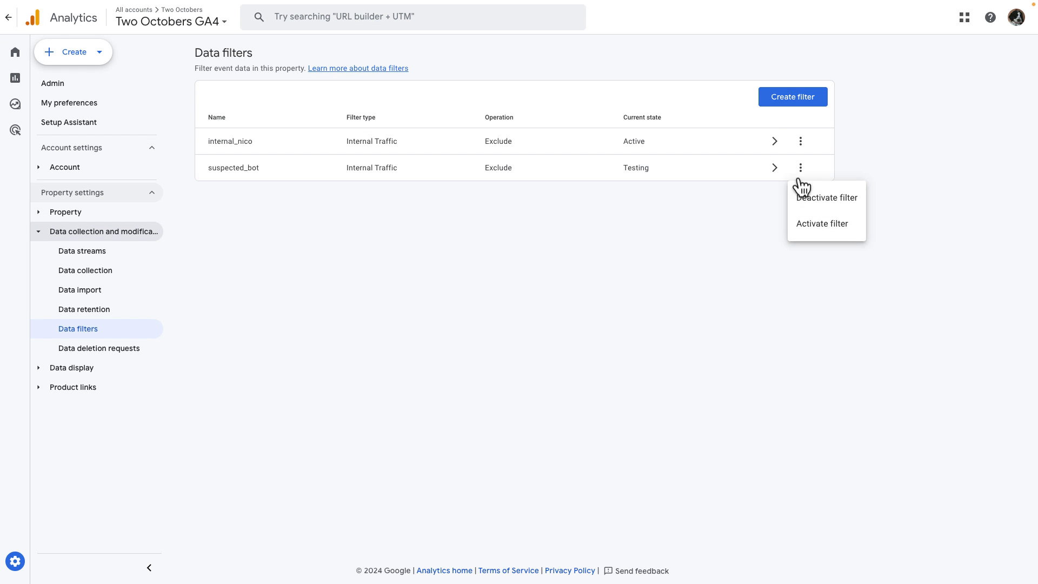
left_click(816, 224)
left_click(658, 332)
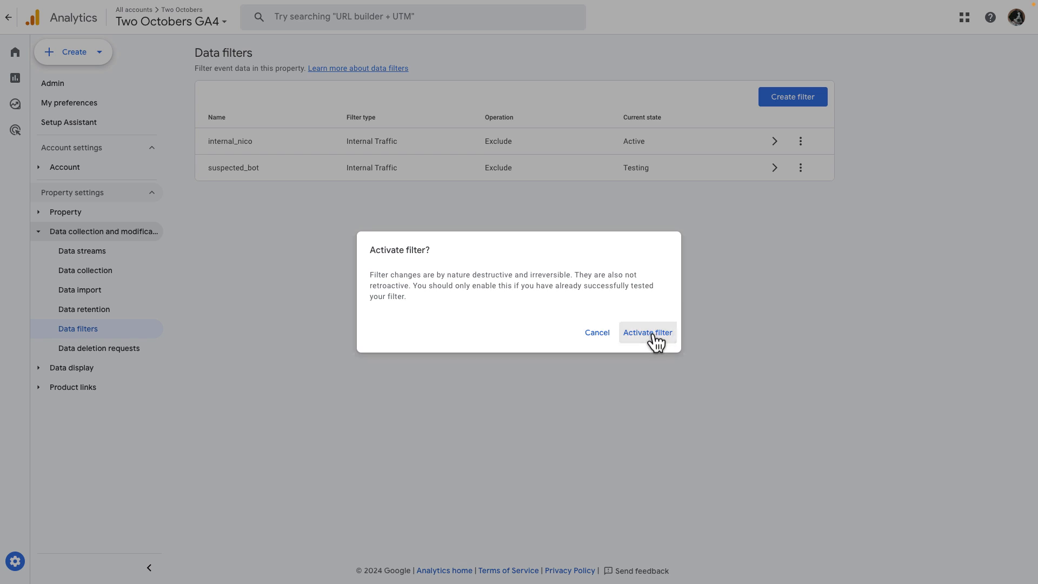